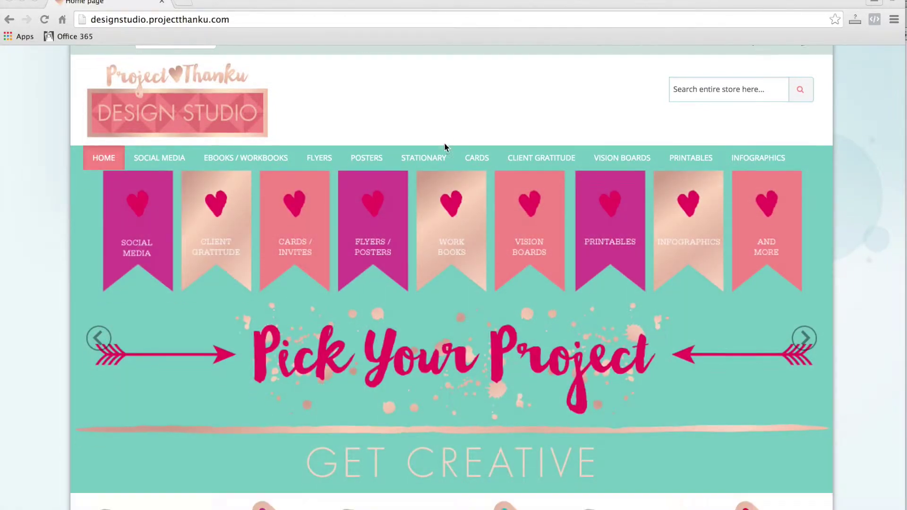
# Step: Browse to the Cover Image category of Social Media designs
pyautogui.scroll(-2, 444, 142)
pyautogui.scroll(-10, 444, 143)
pyautogui.scroll(10, 444, 142)
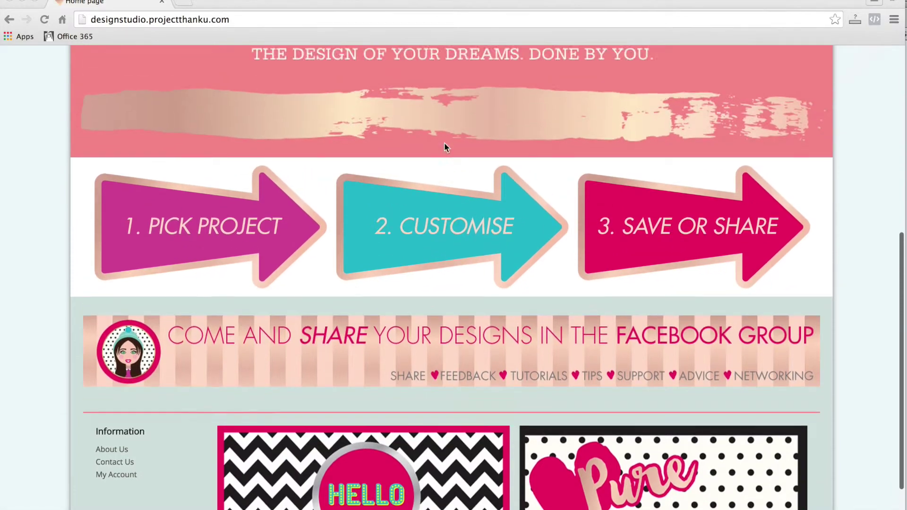
pyautogui.scroll(2, 444, 142)
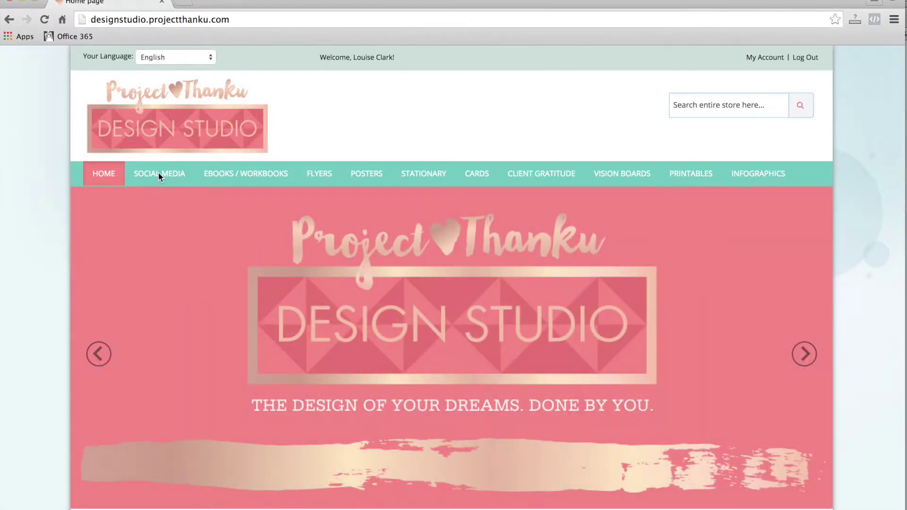
pyautogui.moveTo(169, 178)
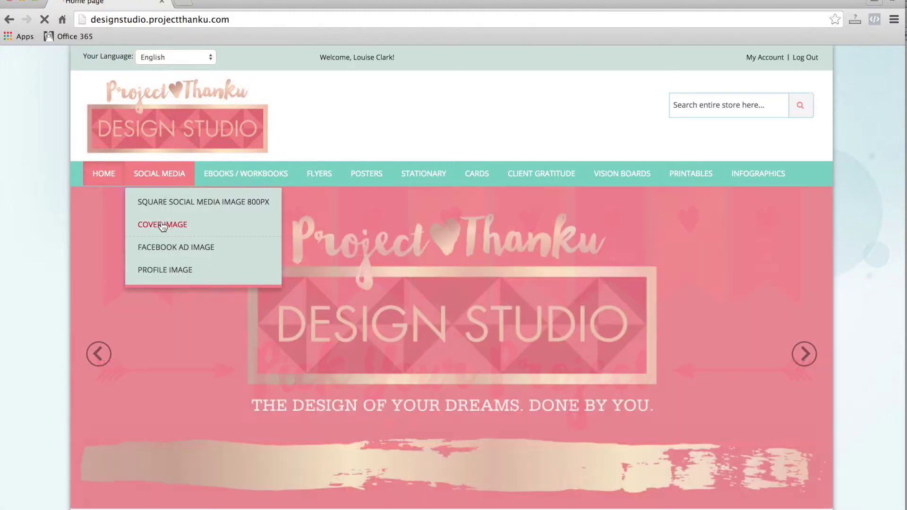
pyautogui.click(163, 226)
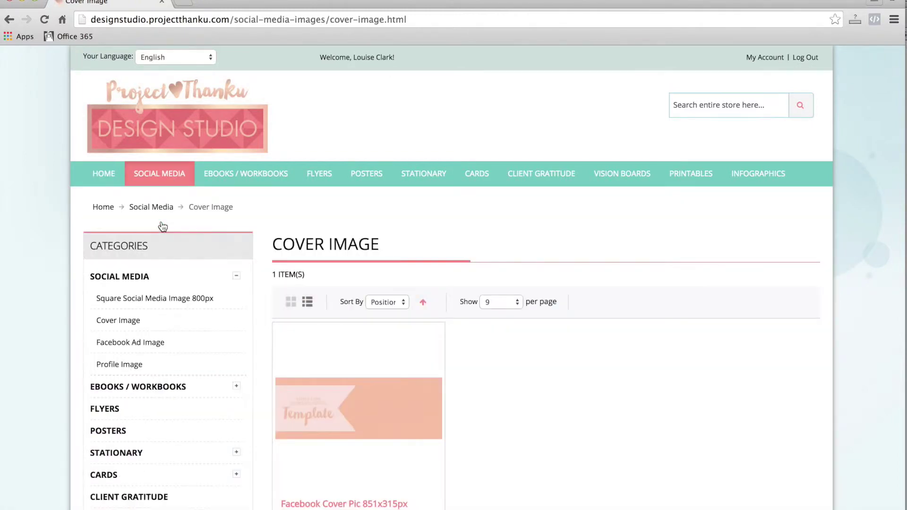
# Step: Open the Facebook Cover Pic 851x315px details and start a blank design from scratch
pyautogui.scroll(-5, 162, 225)
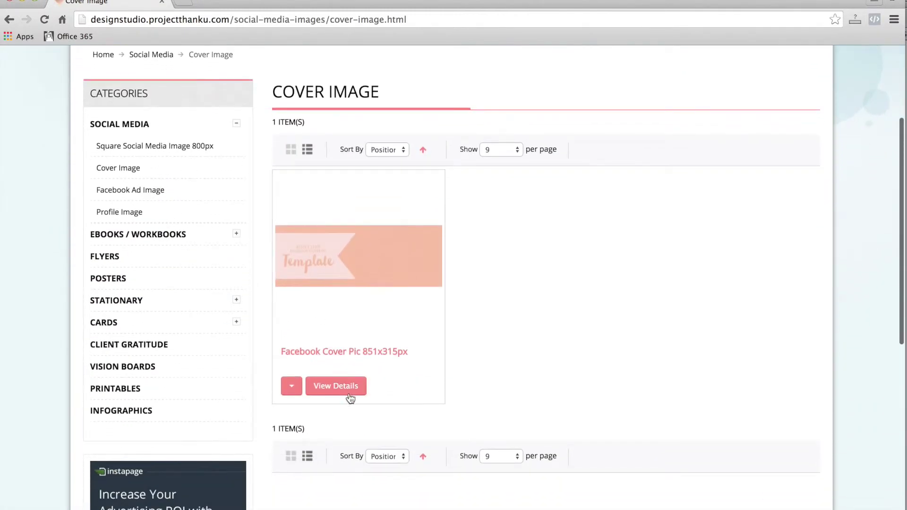
pyautogui.click(344, 391)
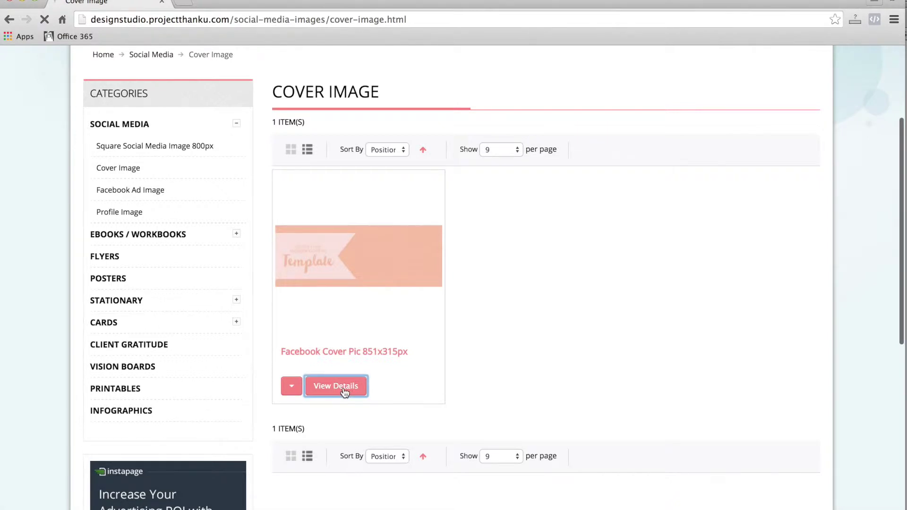
pyautogui.scroll(-3, 313, 284)
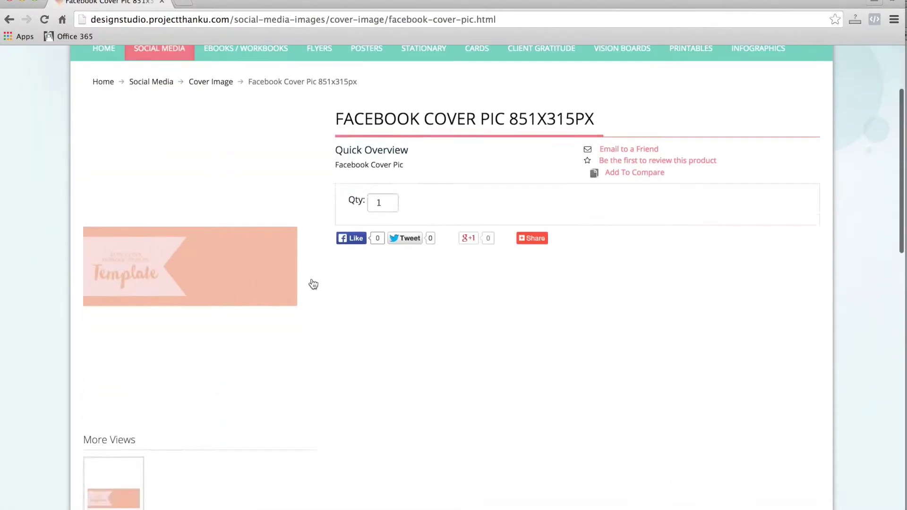
pyautogui.scroll(-5, 314, 284)
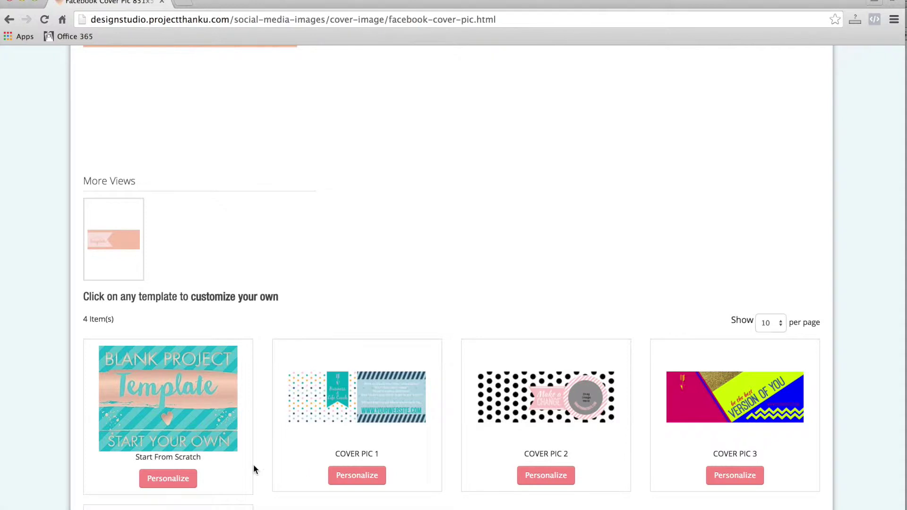
pyautogui.click(176, 479)
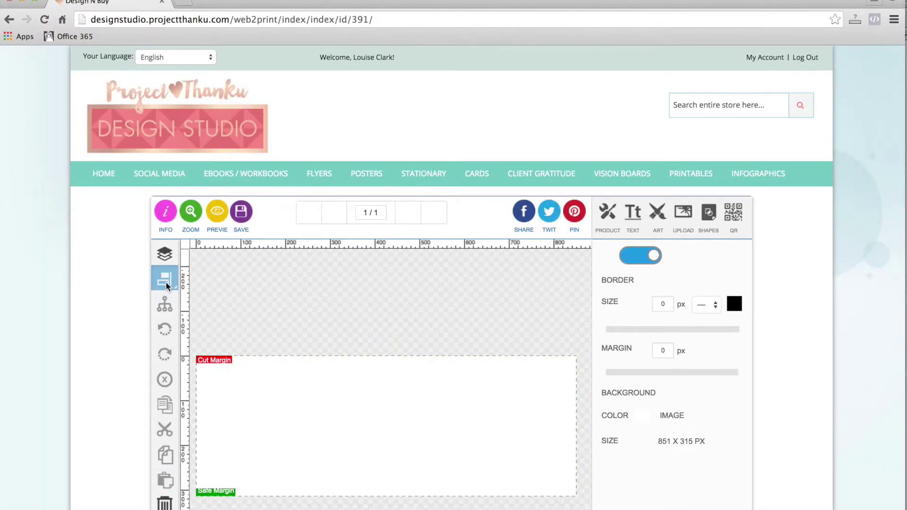
# Step: Bring up image upload and confirm having the rights to use the images
pyautogui.scroll(-3, 166, 282)
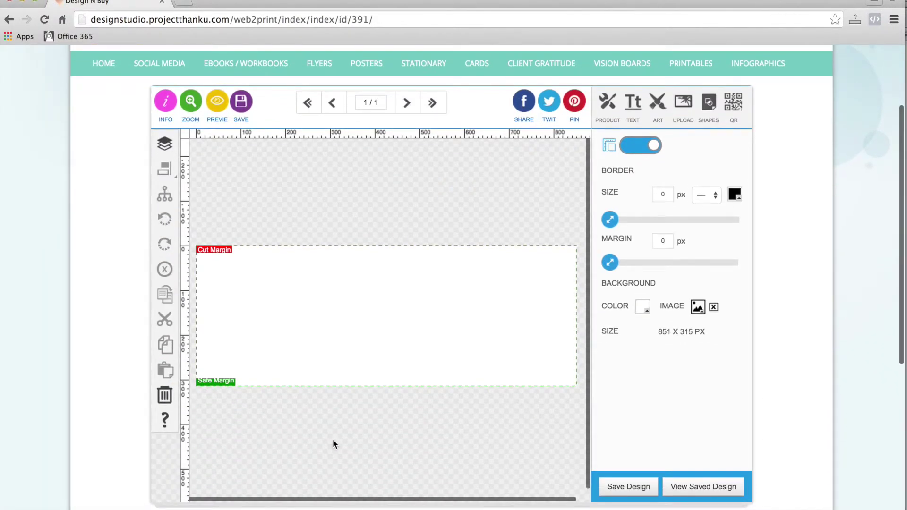
pyautogui.scroll(1, 332, 444)
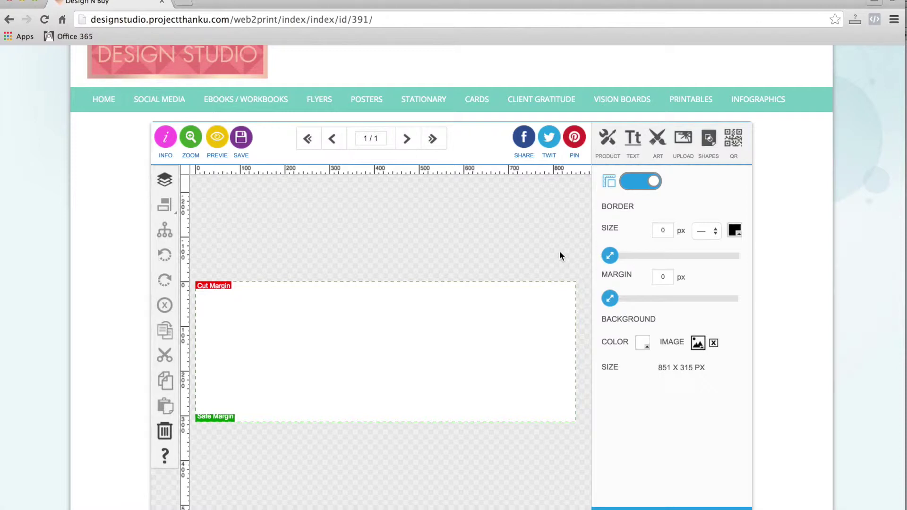
pyautogui.click(691, 144)
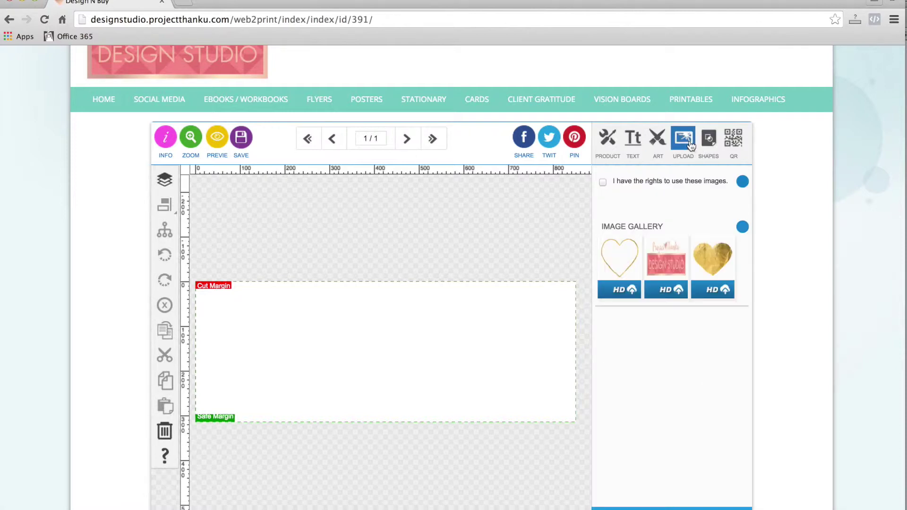
pyautogui.click(603, 182)
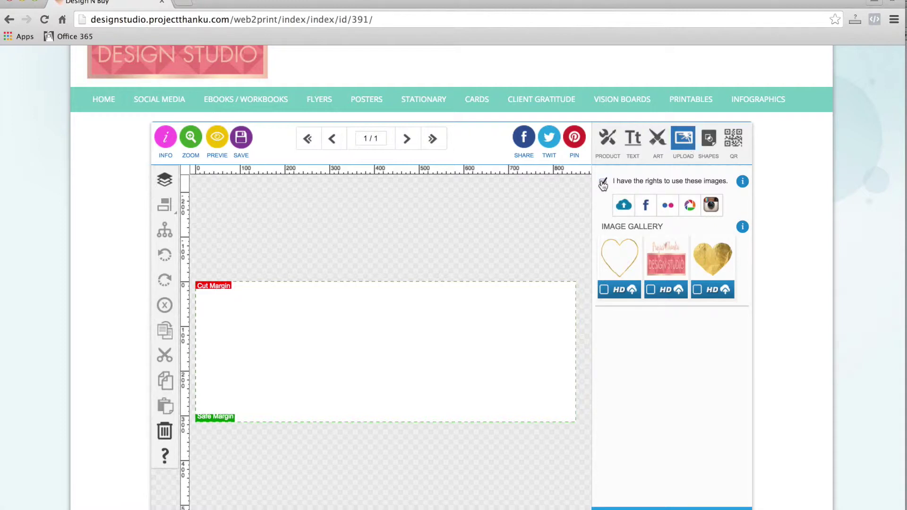
# Step: Upload FACEBOOK COVER PIC.jpg from TUTORIAL VIDS > EXAMPLE 1 into the gallery
pyautogui.click(624, 207)
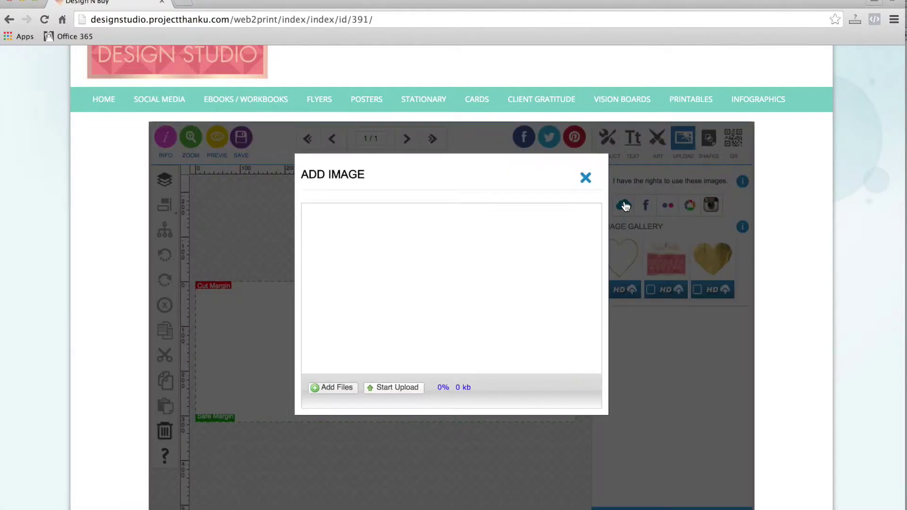
pyautogui.click(334, 389)
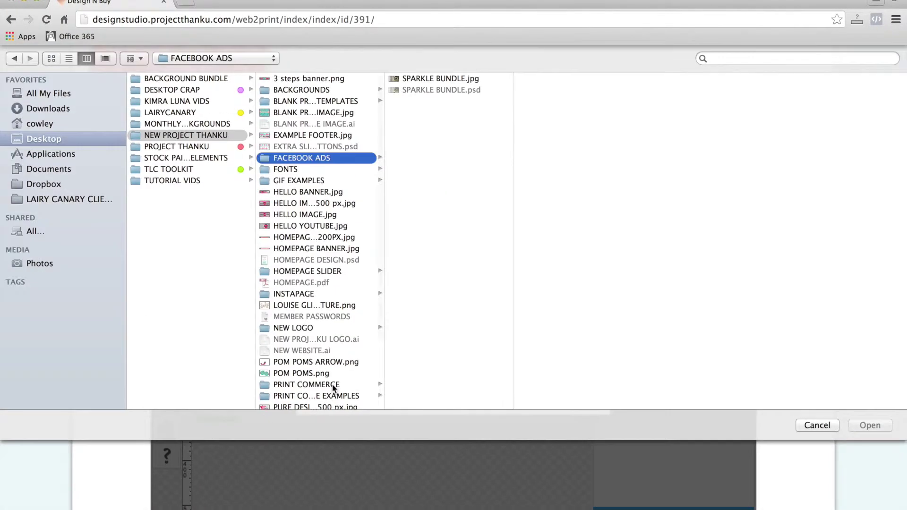
pyautogui.click(172, 178)
pyautogui.click(295, 79)
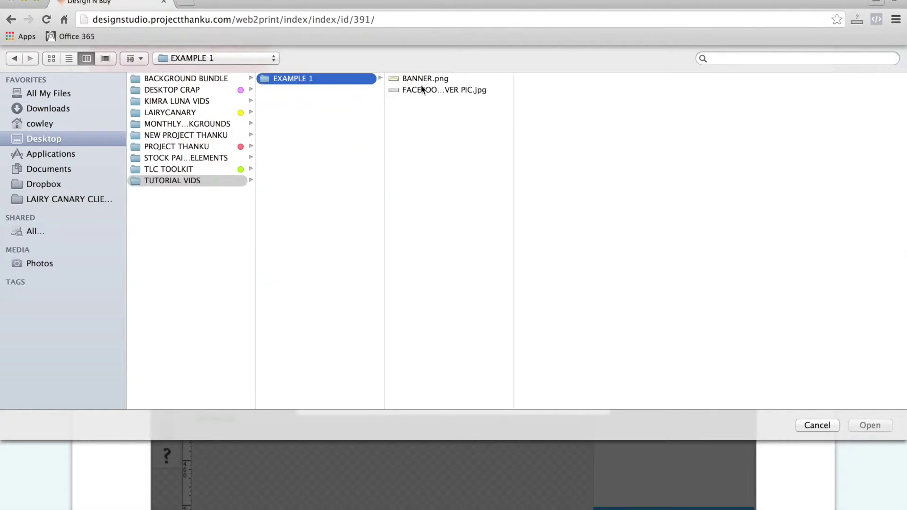
pyautogui.click(422, 89)
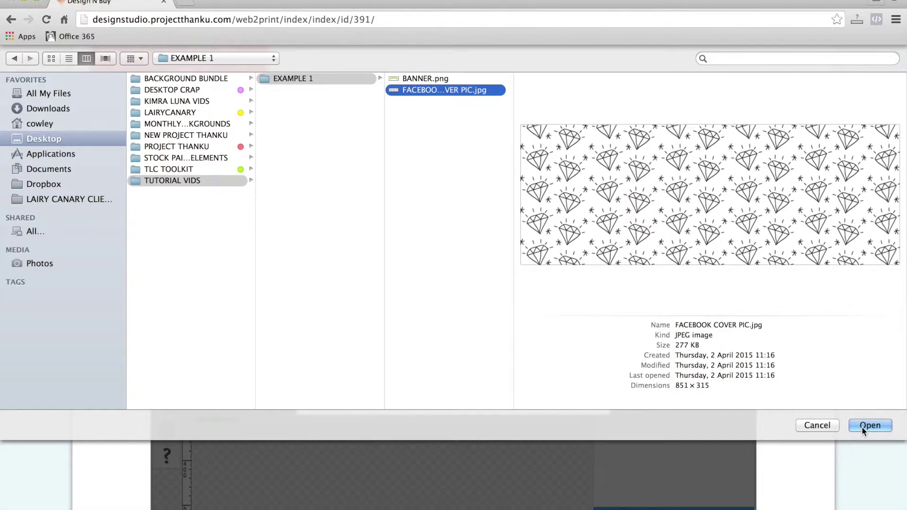
pyautogui.click(862, 427)
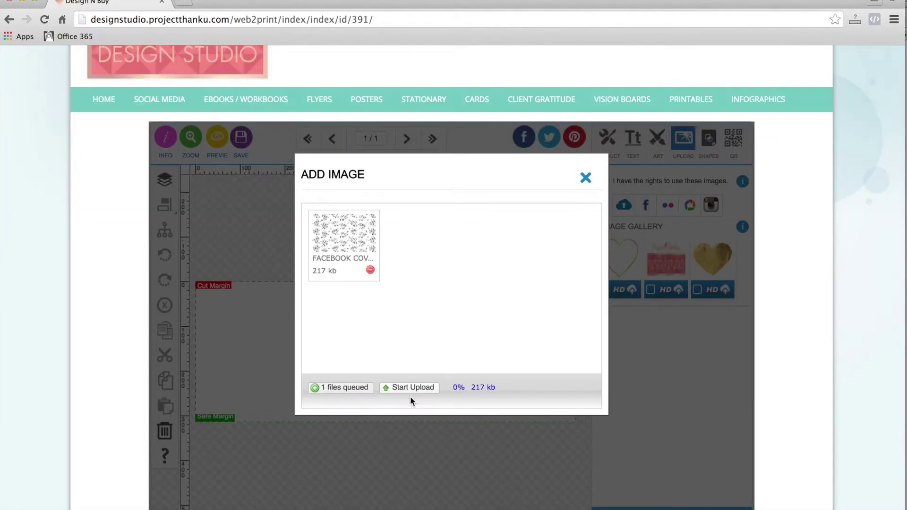
pyautogui.click(414, 390)
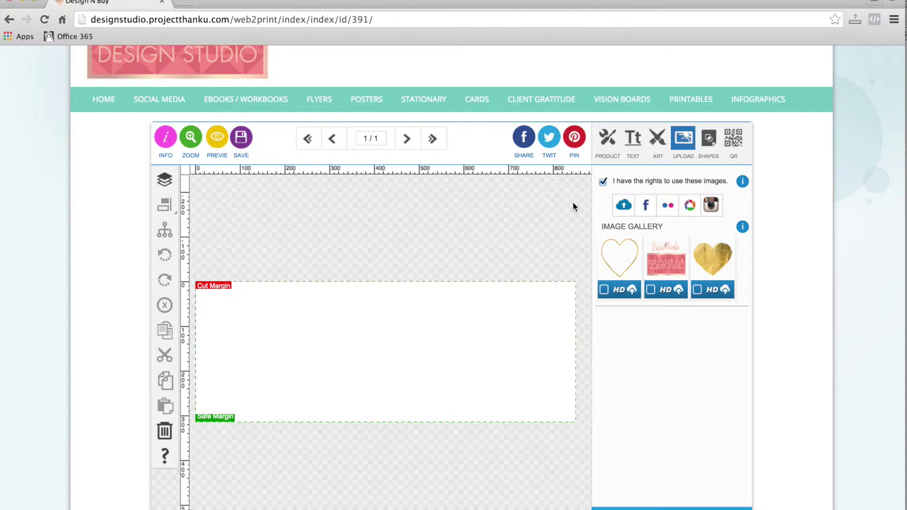
pyautogui.scroll(-2, 572, 203)
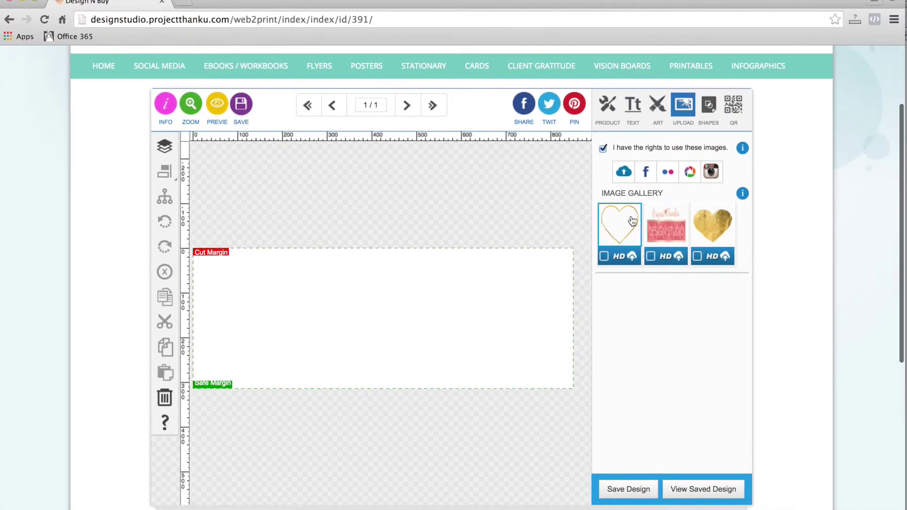
# Step: Place the diamond-pattern image and stretch it to fill the 851x315 canvas
pyautogui.scroll(-8, 632, 221)
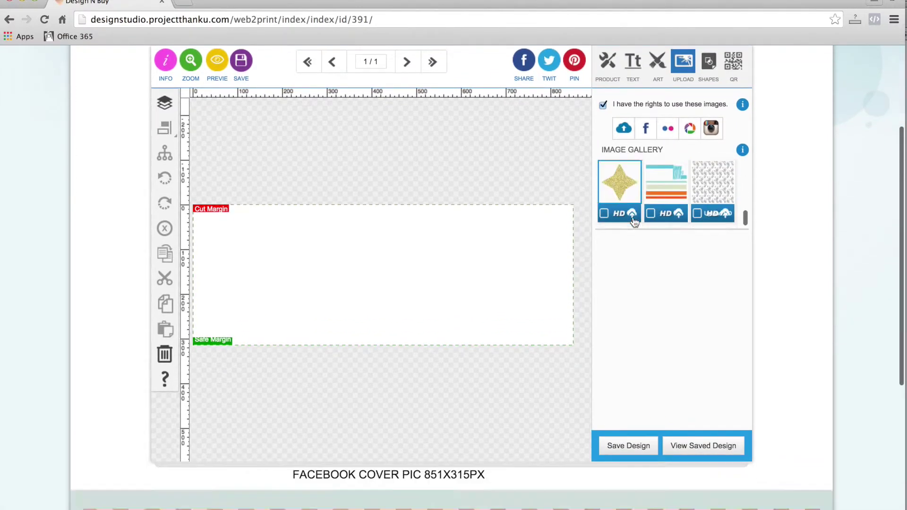
pyautogui.scroll(-5, 633, 221)
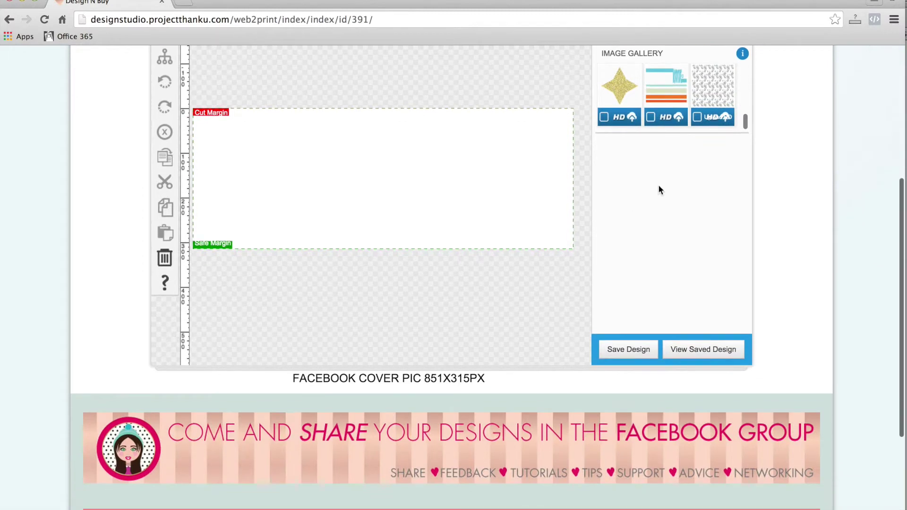
pyautogui.click(719, 84)
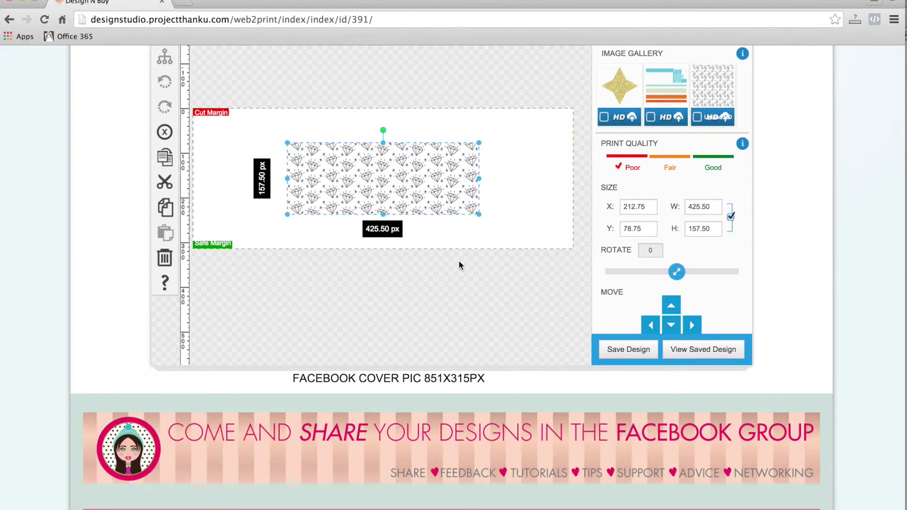
pyautogui.scroll(2, 459, 263)
pyautogui.moveTo(293, 189); pyautogui.dragTo(198, 153)
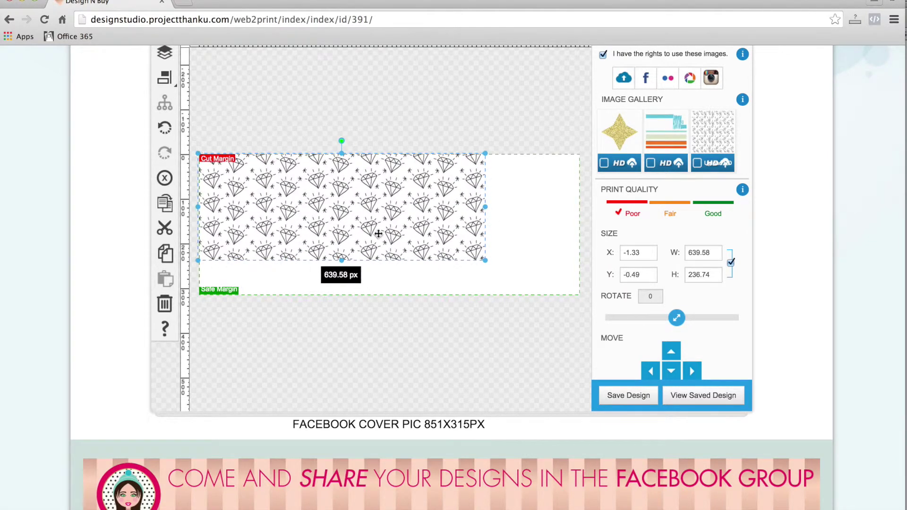
pyautogui.moveTo(485, 260); pyautogui.dragTo(582, 299)
pyautogui.click(509, 333)
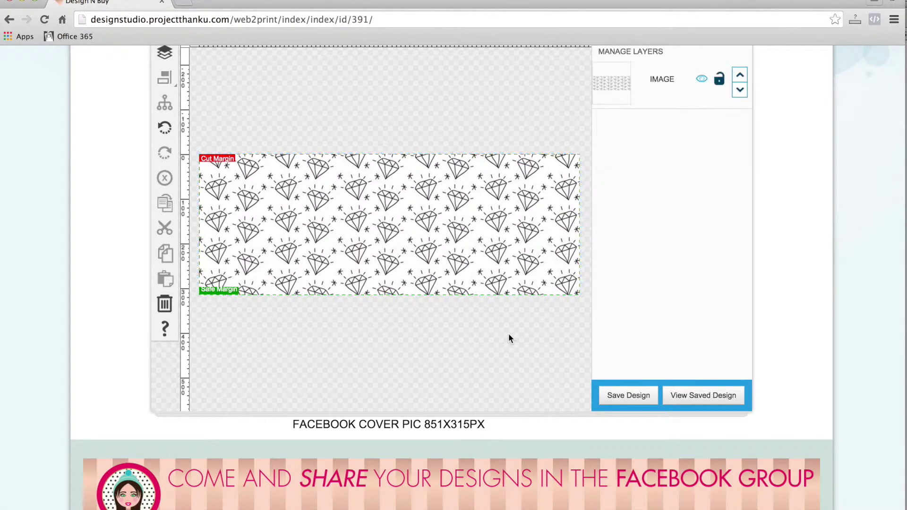
pyautogui.scroll(3, 508, 333)
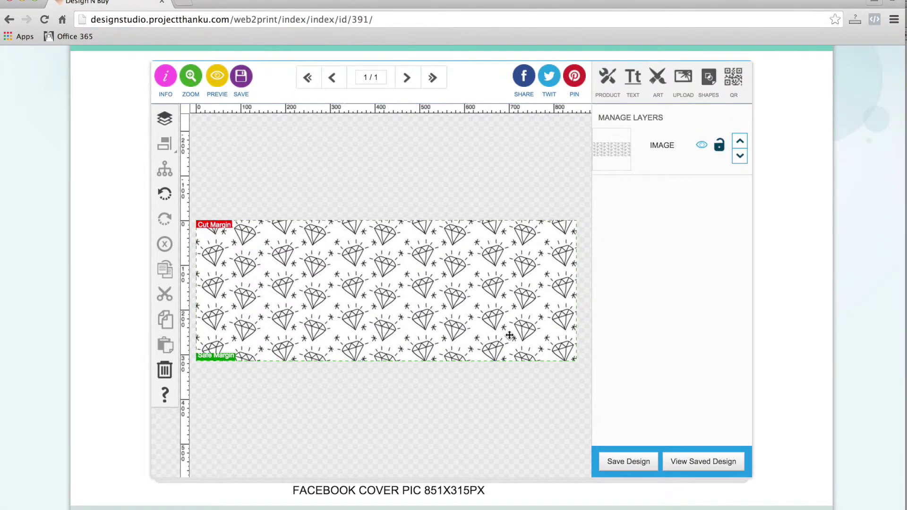
# Step: Draw a black rectangle covering the right half of the cover
pyautogui.click(708, 85)
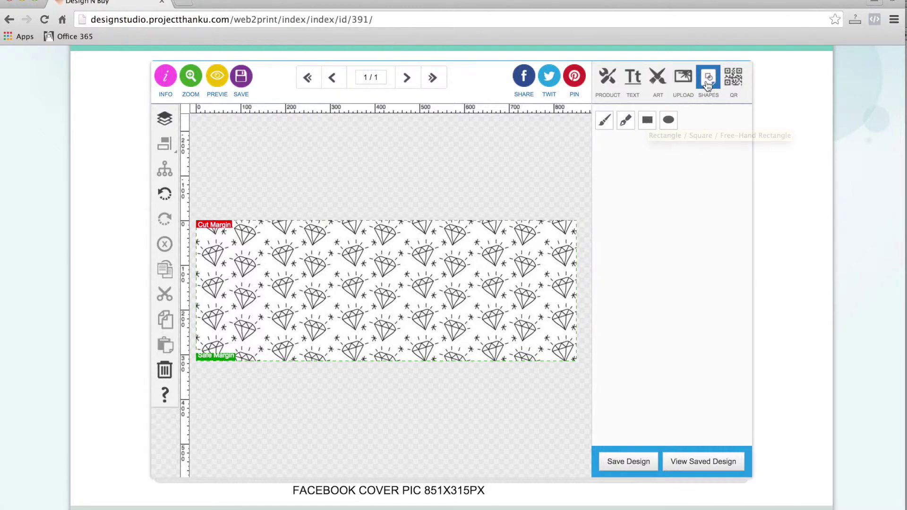
pyautogui.click(647, 121)
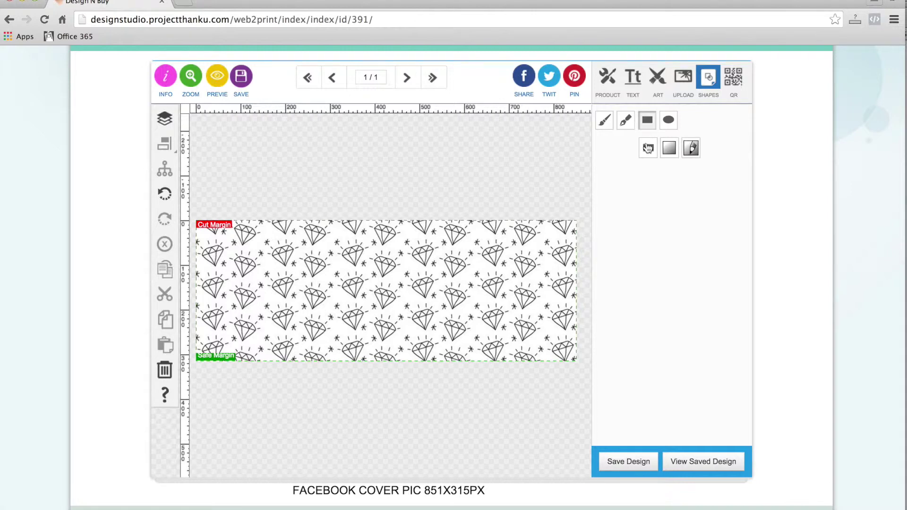
pyautogui.moveTo(401, 197)
pyautogui.mouseDown()
pyautogui.moveTo(448, 277)
pyautogui.moveTo(499, 323)
pyautogui.moveTo(589, 366)
pyautogui.mouseUp()
pyautogui.moveTo(400, 282); pyautogui.dragTo(397, 282)
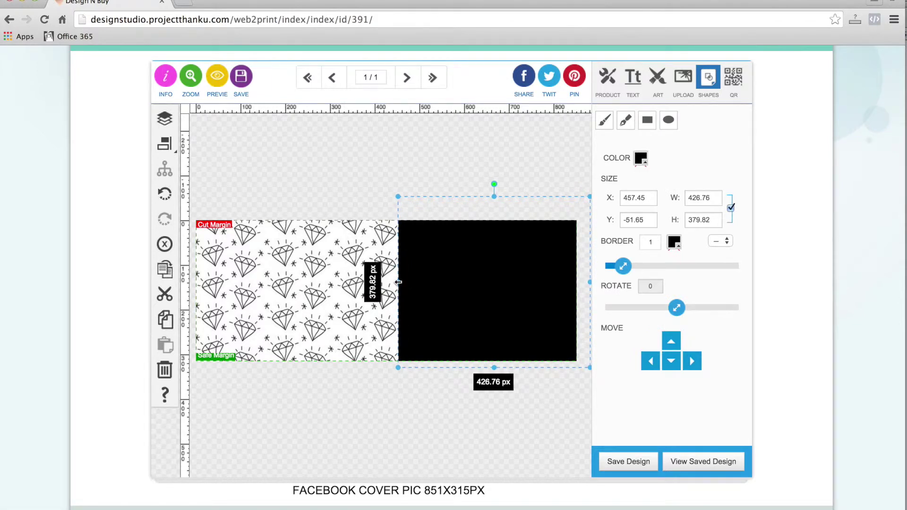
pyautogui.click(521, 162)
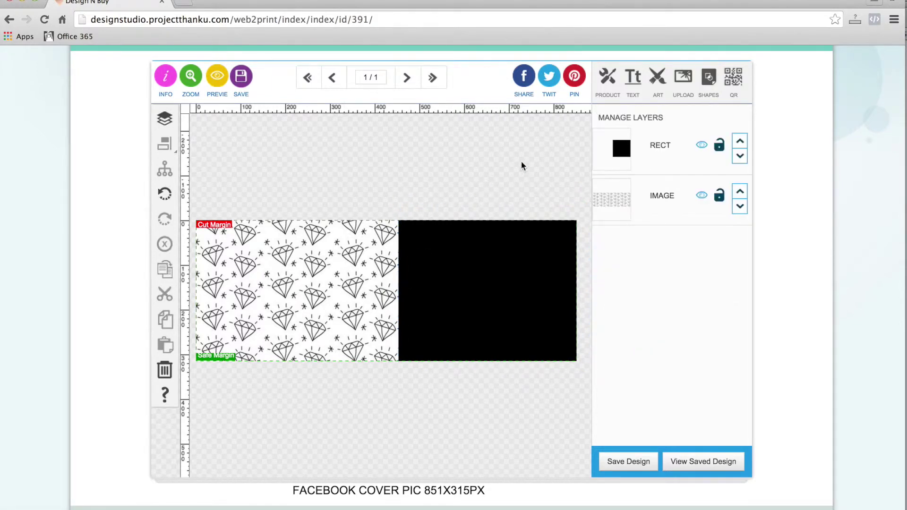
# Step: Fill the right-half rectangle coral pink (ff7f7f) and set its border to 0
pyautogui.click(514, 233)
pyautogui.click(639, 156)
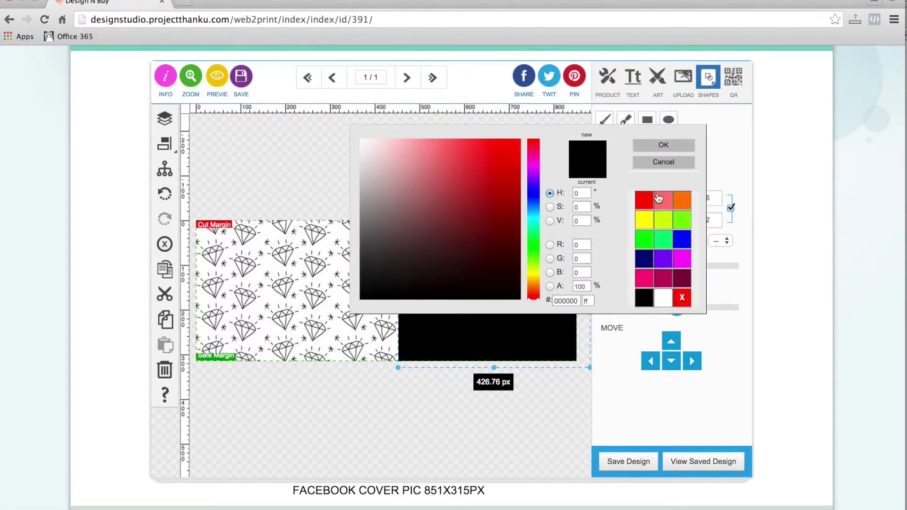
pyautogui.click(663, 162)
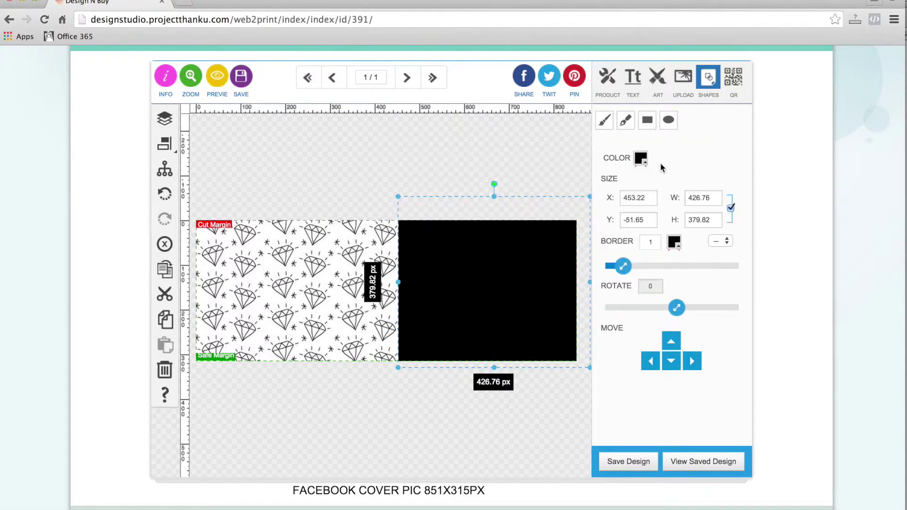
pyautogui.click(641, 159)
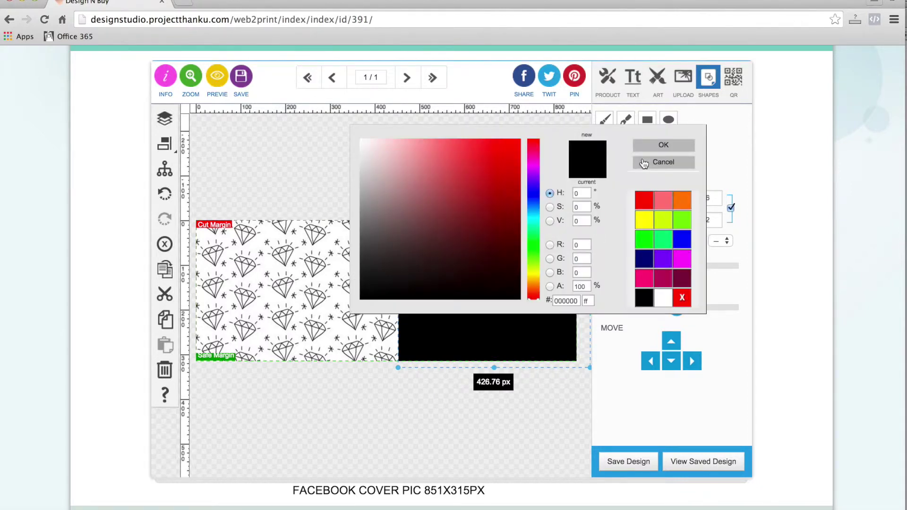
pyautogui.click(663, 202)
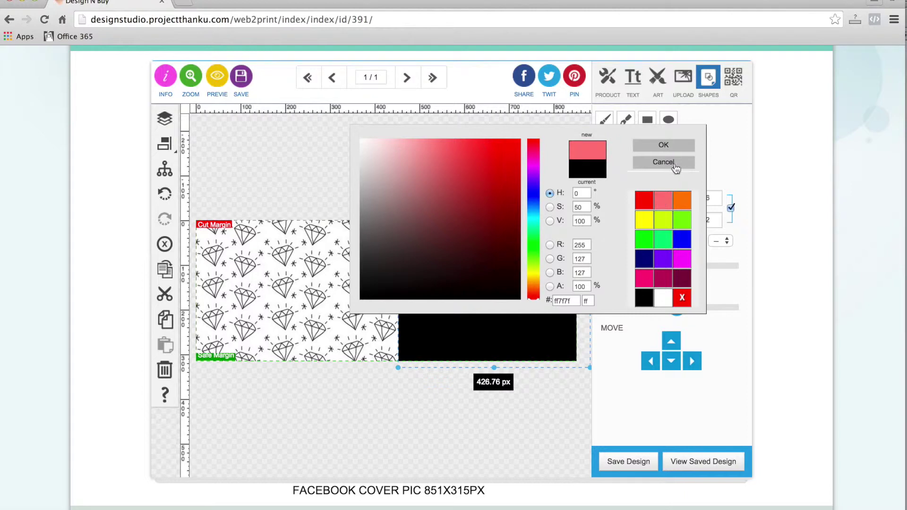
pyautogui.click(674, 146)
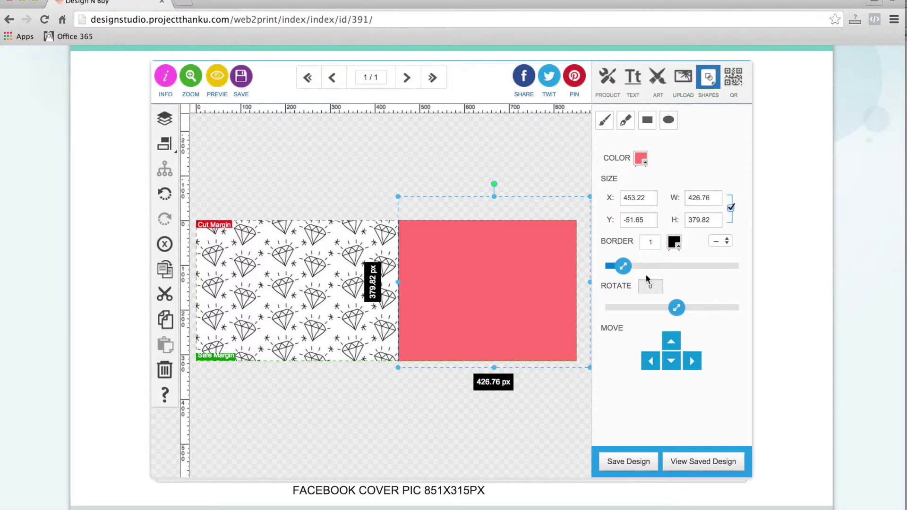
pyautogui.moveTo(622, 266); pyautogui.dragTo(610, 265)
pyautogui.click(407, 164)
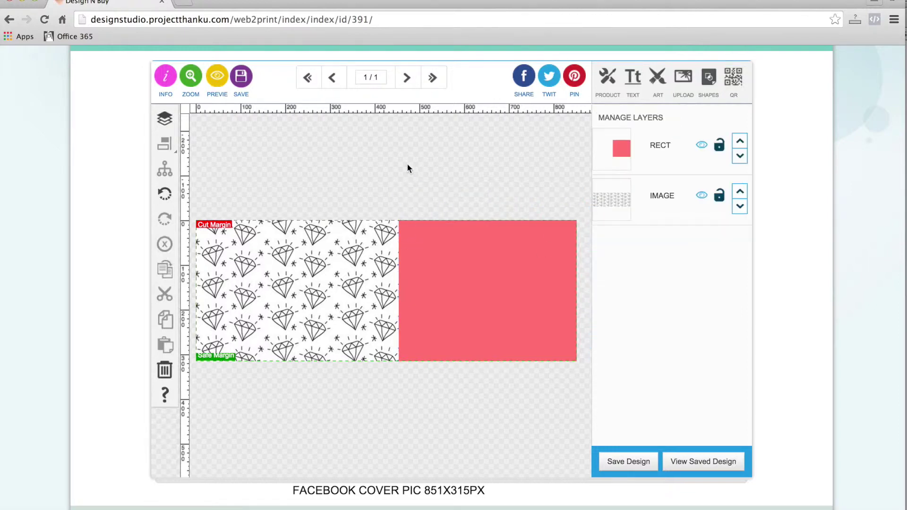
# Step: Draw a thin rectangle strip along the coral panel's left edge
pyautogui.click(708, 78)
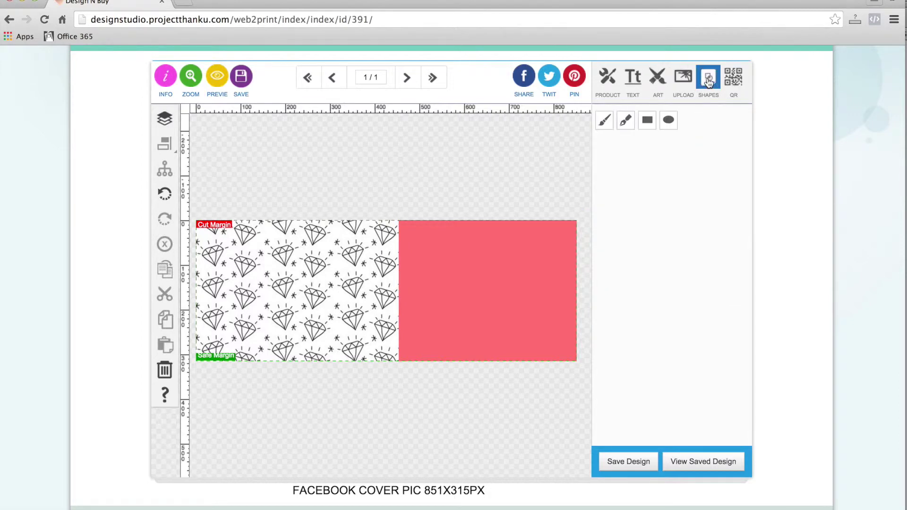
pyautogui.click(647, 122)
pyautogui.click(648, 147)
pyautogui.moveTo(395, 207); pyautogui.dragTo(404, 369)
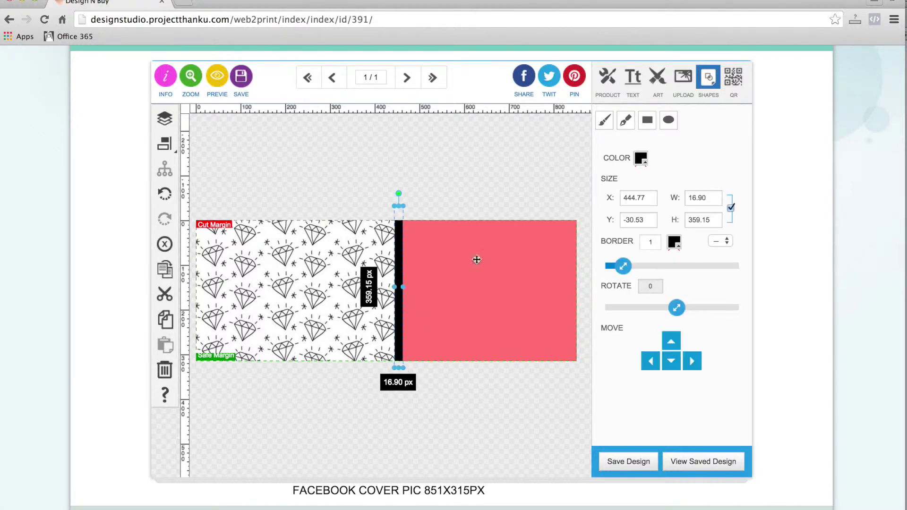
# Step: Colour the strip light aqua (8af7f0) and set its border to 0
pyautogui.click(640, 159)
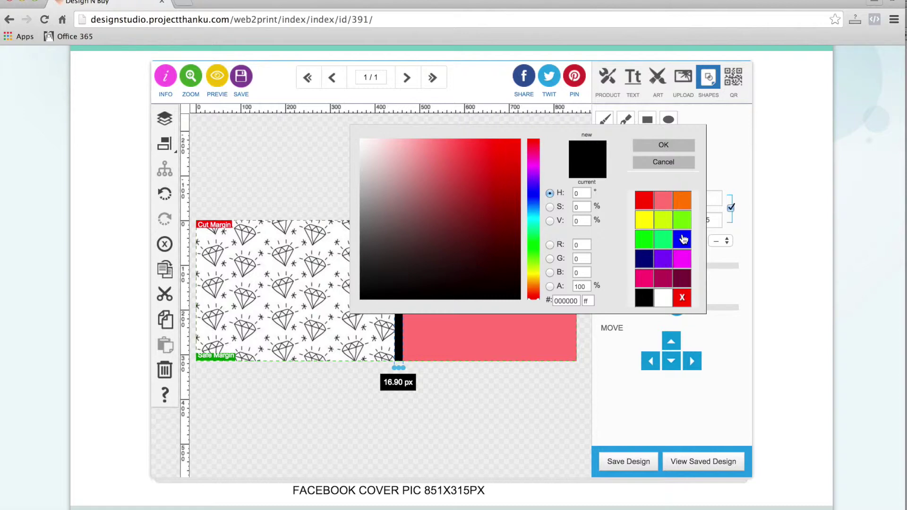
pyautogui.click(532, 218)
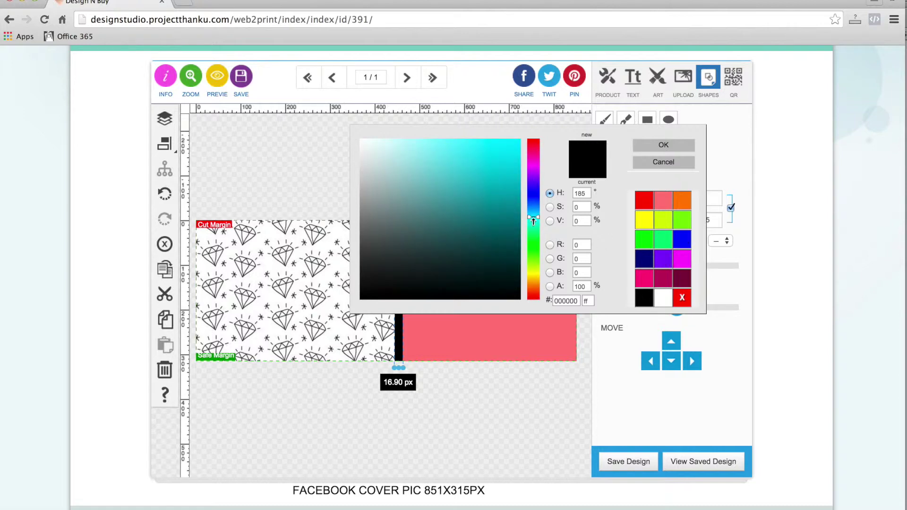
pyautogui.click(533, 221)
pyautogui.click(428, 142)
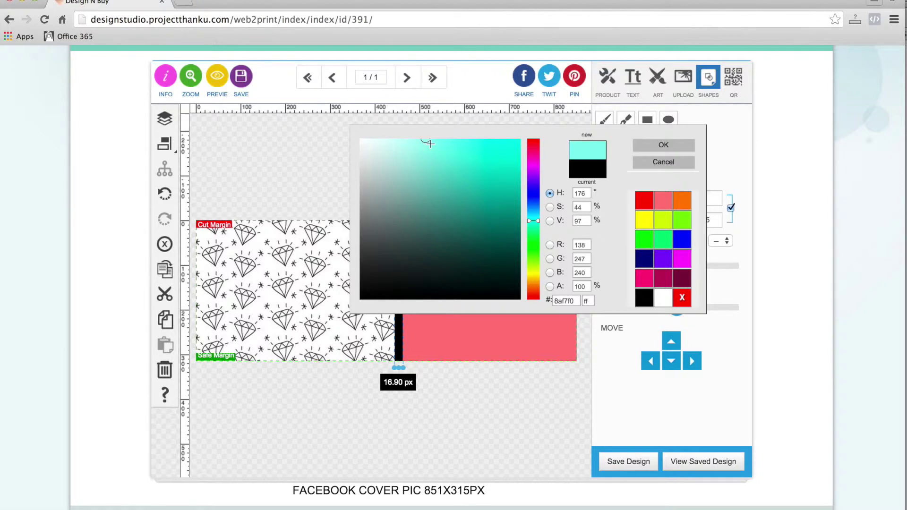
pyautogui.click(648, 145)
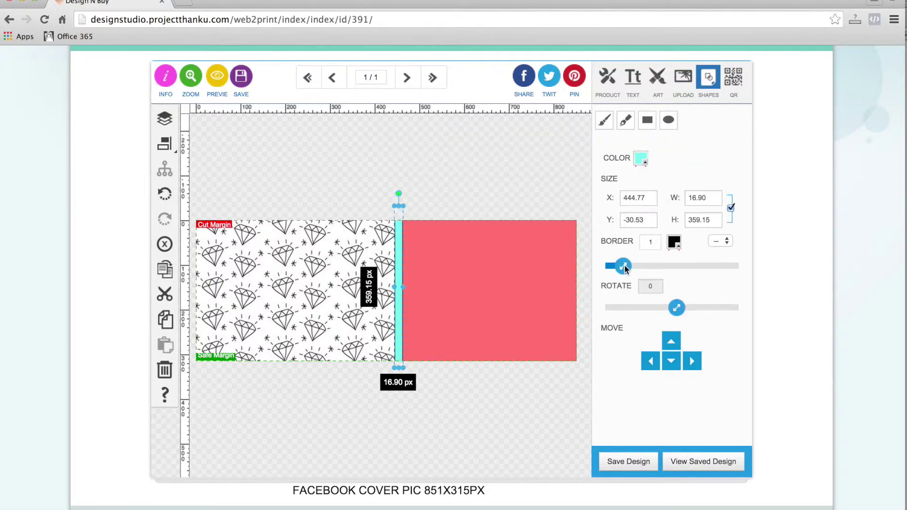
pyautogui.moveTo(624, 266); pyautogui.dragTo(609, 266)
pyautogui.click(408, 187)
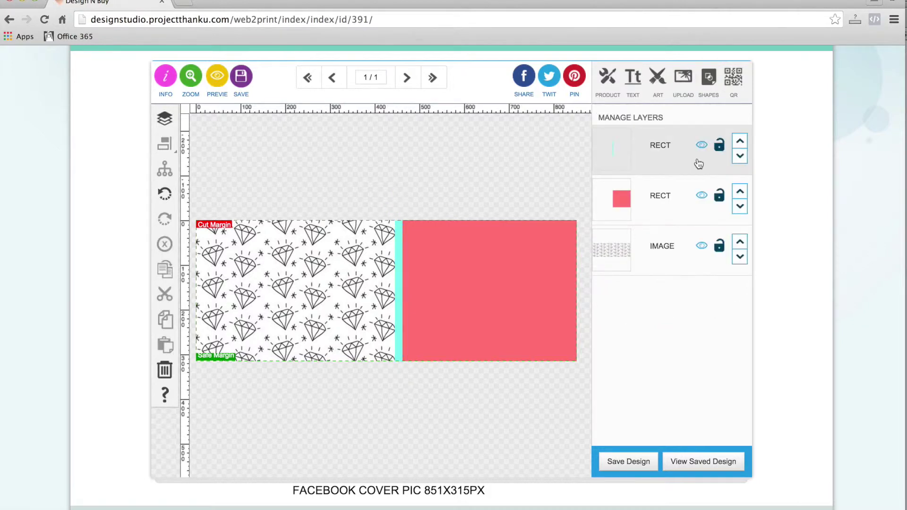
# Step: Add the yellow zigzag header from the HEADERS art category to the cover
pyautogui.click(660, 84)
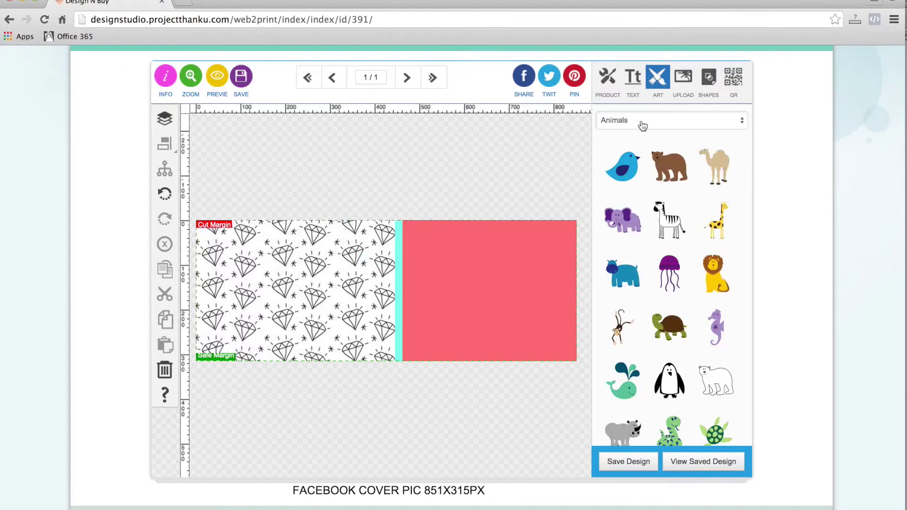
pyautogui.click(641, 122)
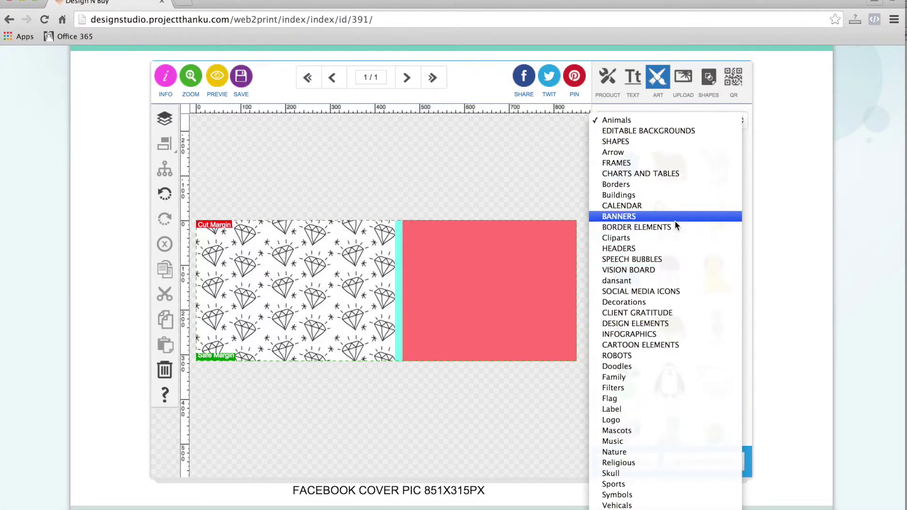
pyautogui.click(640, 249)
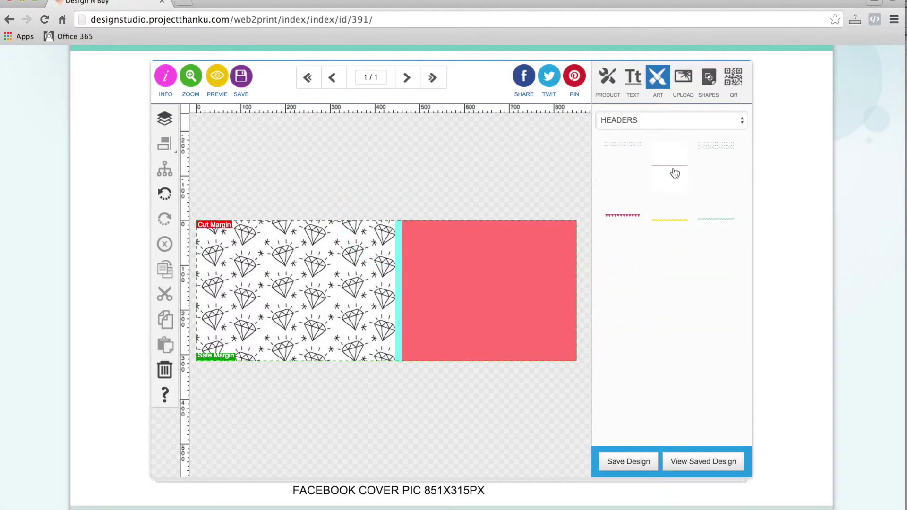
pyautogui.click(669, 220)
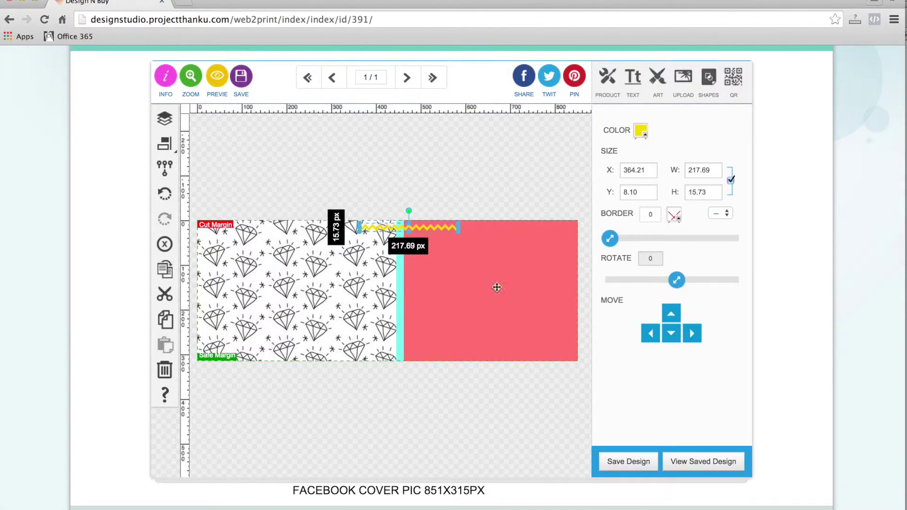
# Step: Widen the yellow zigzag to about 320 px and rotate it -90° along the aqua strip
pyautogui.moveTo(460, 233); pyautogui.dragTo(504, 233)
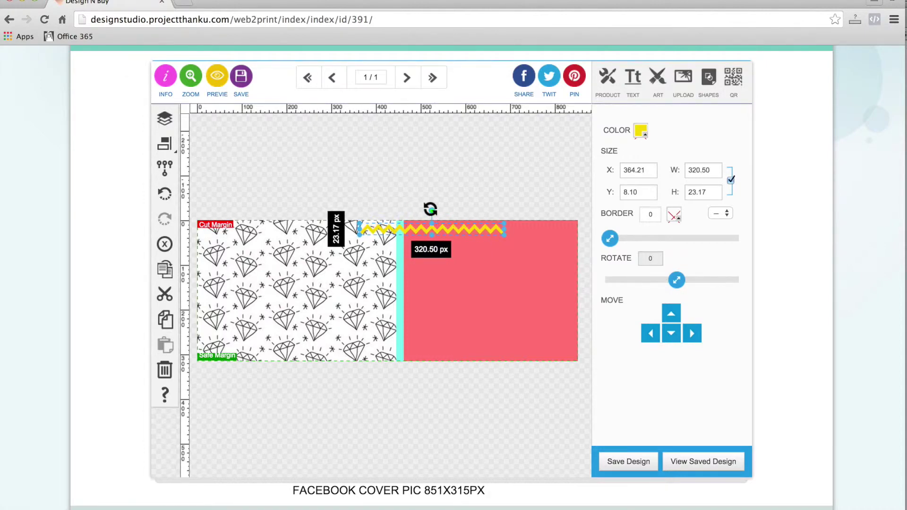
pyautogui.moveTo(430, 209); pyautogui.dragTo(410, 306)
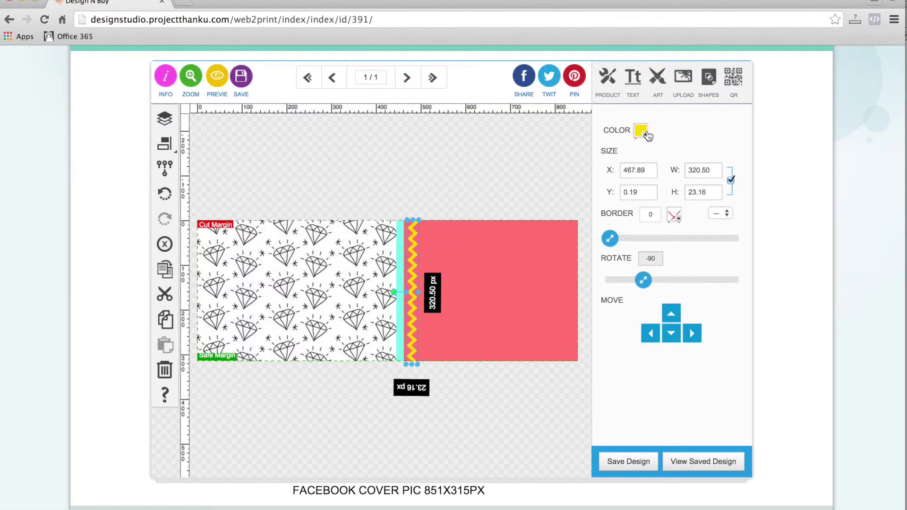
pyautogui.click(642, 132)
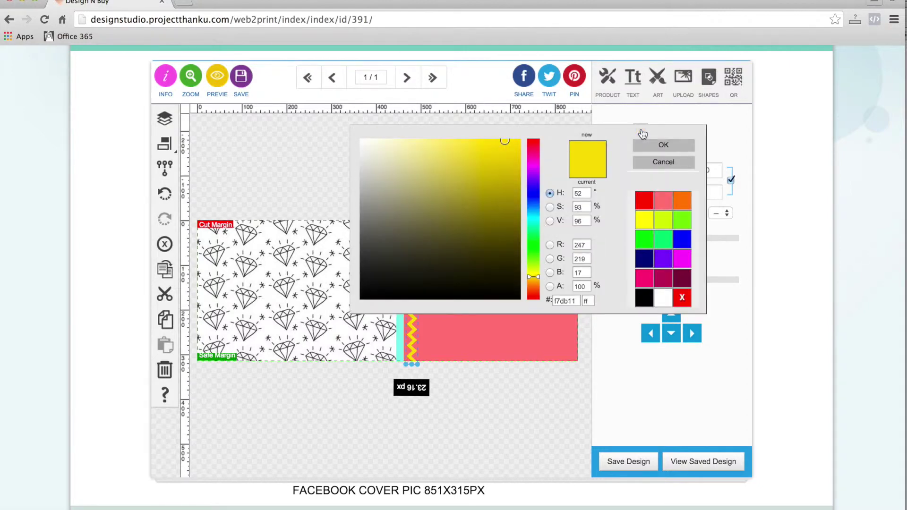
# Step: Recolour the vertical zigzag hot pink (ff007f) and bring up the text options
pyautogui.click(644, 278)
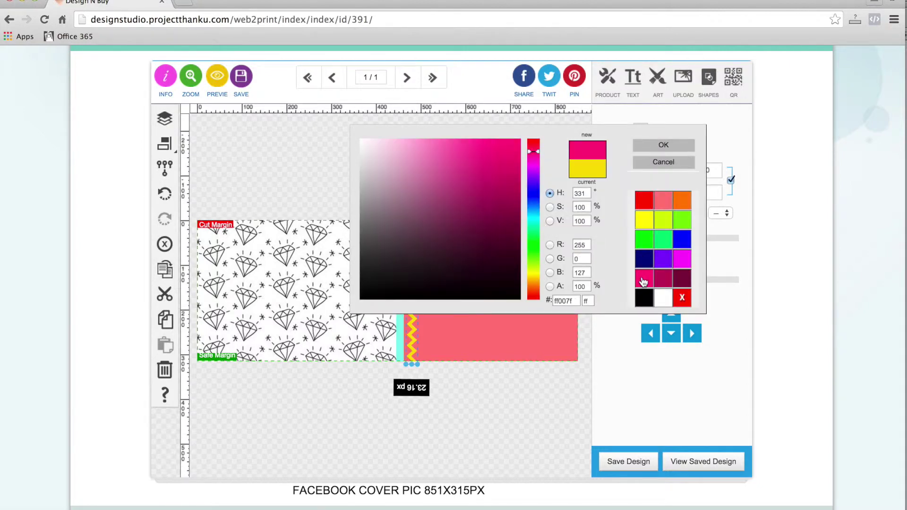
pyautogui.click(655, 146)
pyautogui.click(484, 168)
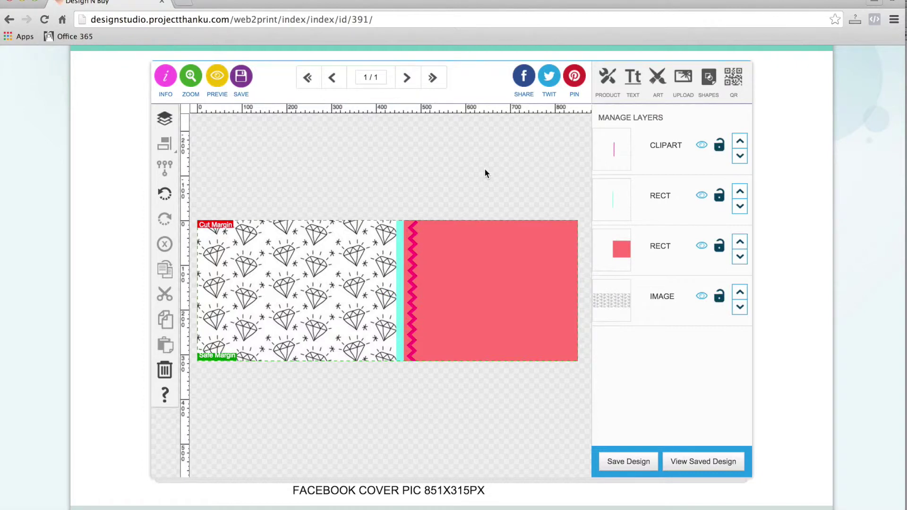
pyautogui.click(414, 272)
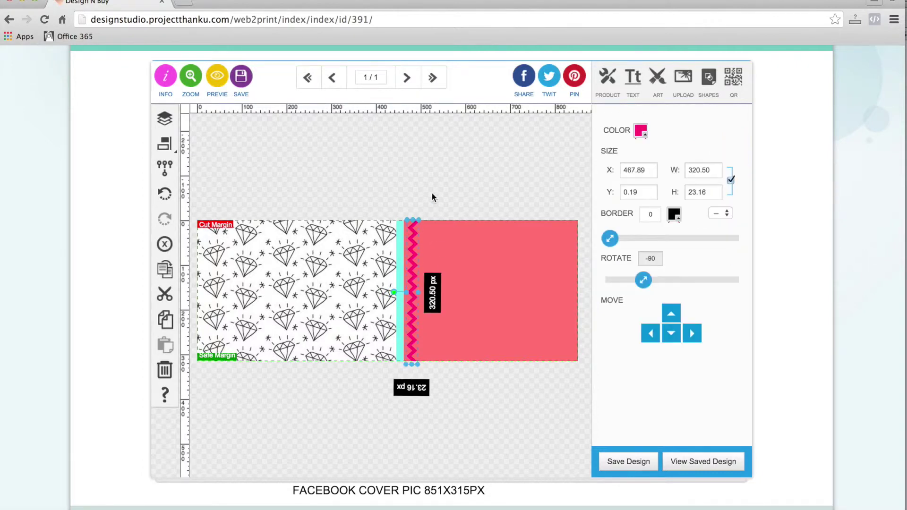
pyautogui.click(437, 188)
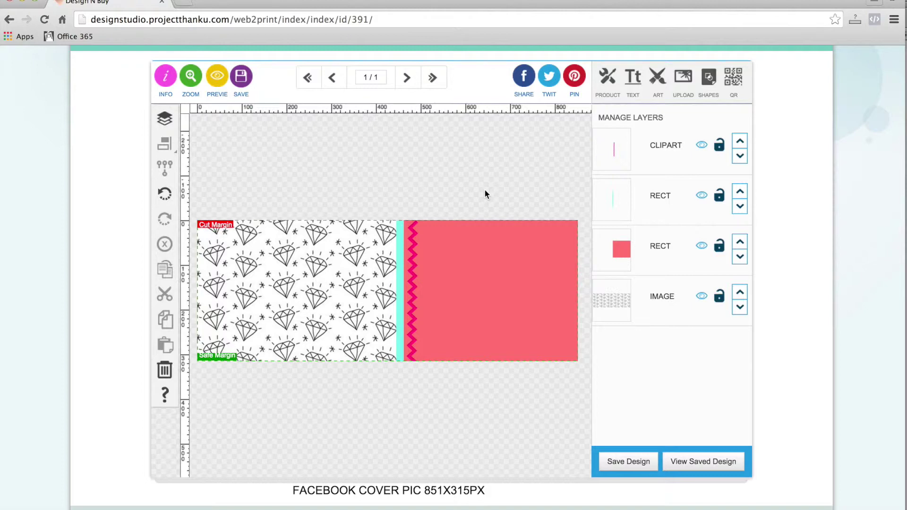
pyautogui.click(633, 78)
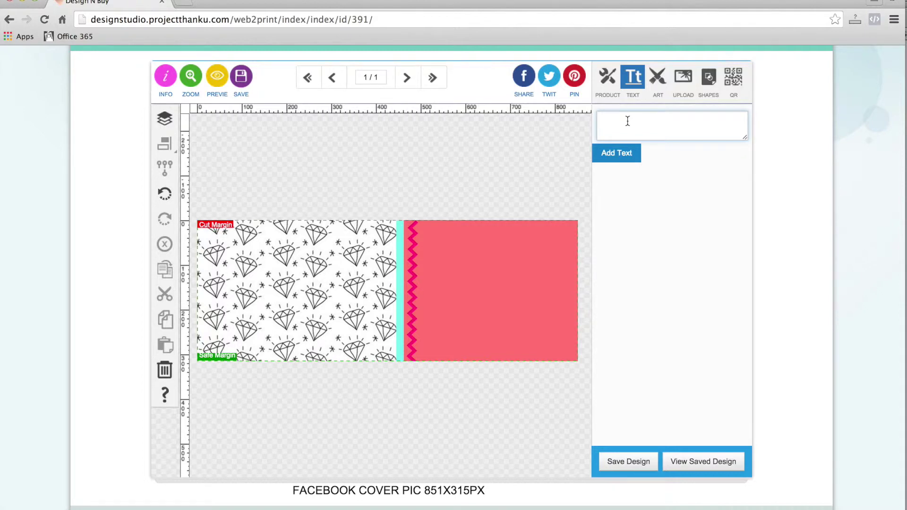
# Step: Add the quote 'Shine bright like a diamond' and move it onto the coral panel
pyautogui.write('Shine bright')
pyautogui.click(623, 152)
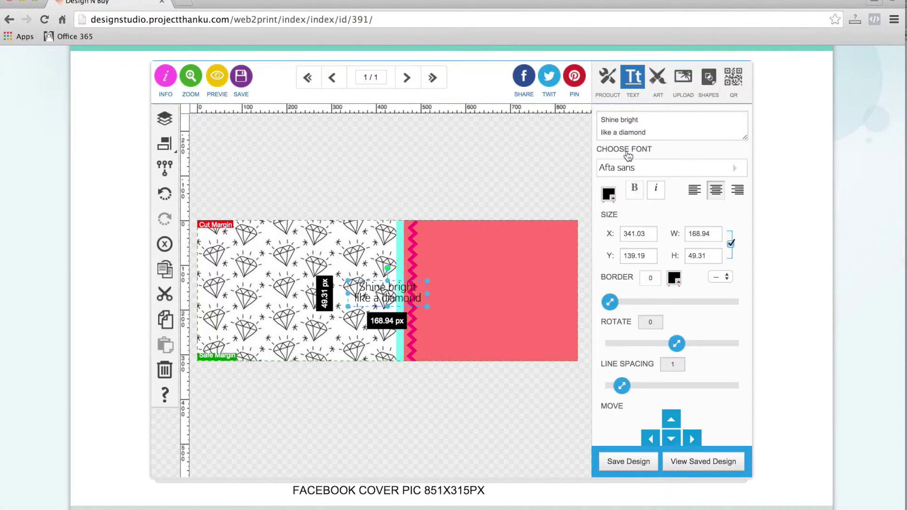
pyautogui.moveTo(393, 298); pyautogui.dragTo(548, 326)
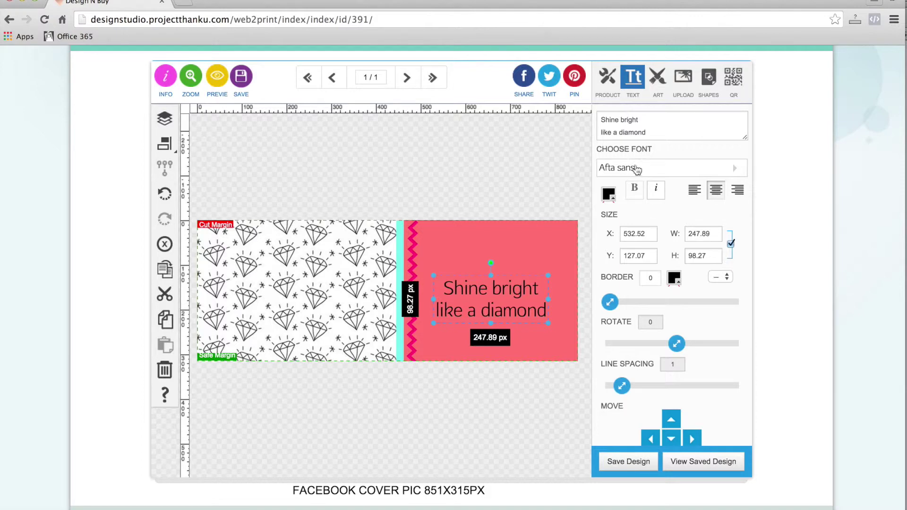
# Step: Pick HeartAndSoul from the font list for the quote
pyautogui.click(636, 169)
pyautogui.scroll(-5, 668, 217)
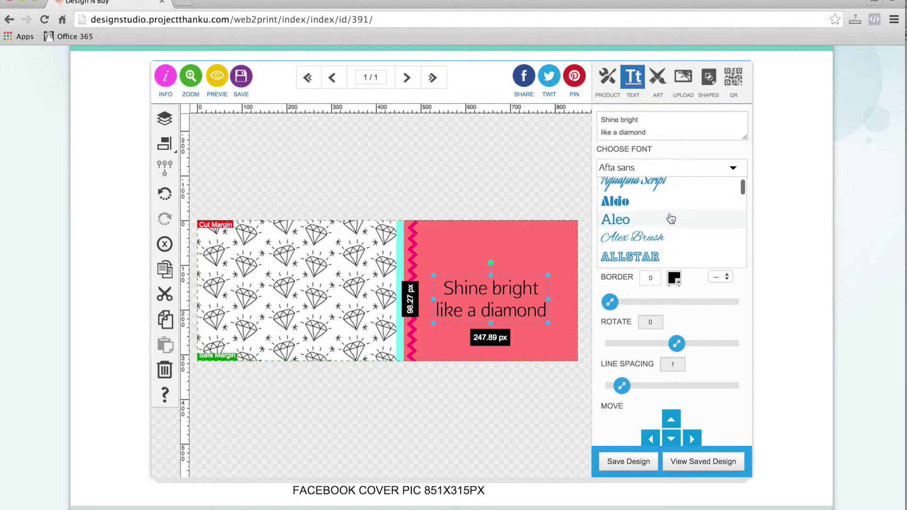
pyautogui.scroll(-10, 671, 217)
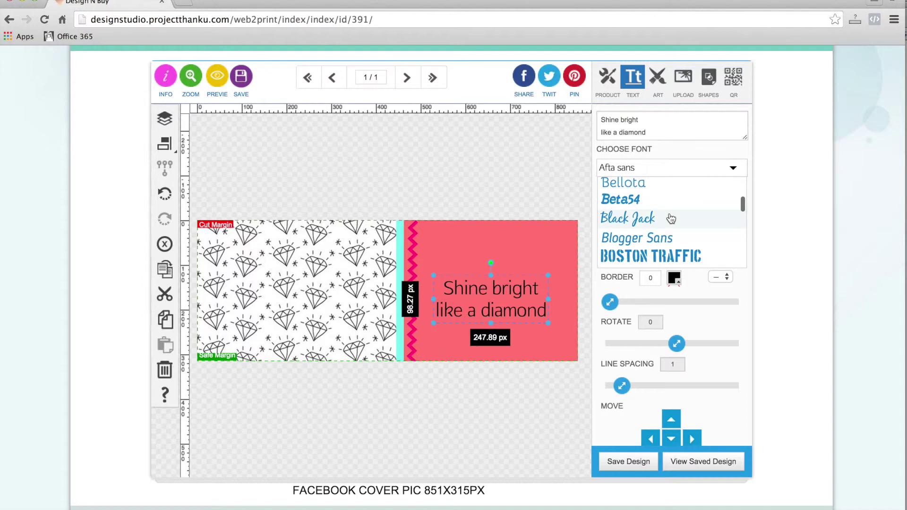
pyautogui.scroll(-8, 671, 219)
pyautogui.scroll(-10, 671, 218)
pyautogui.scroll(-8, 671, 218)
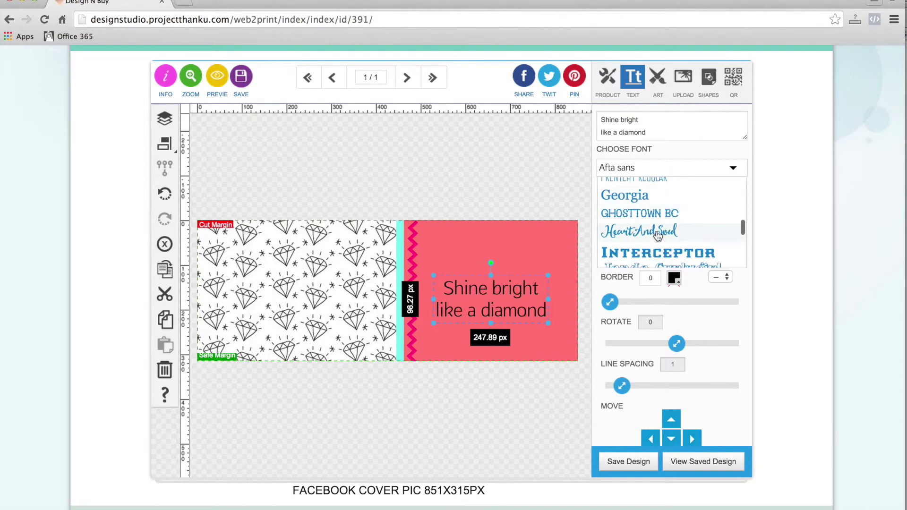
pyautogui.click(658, 235)
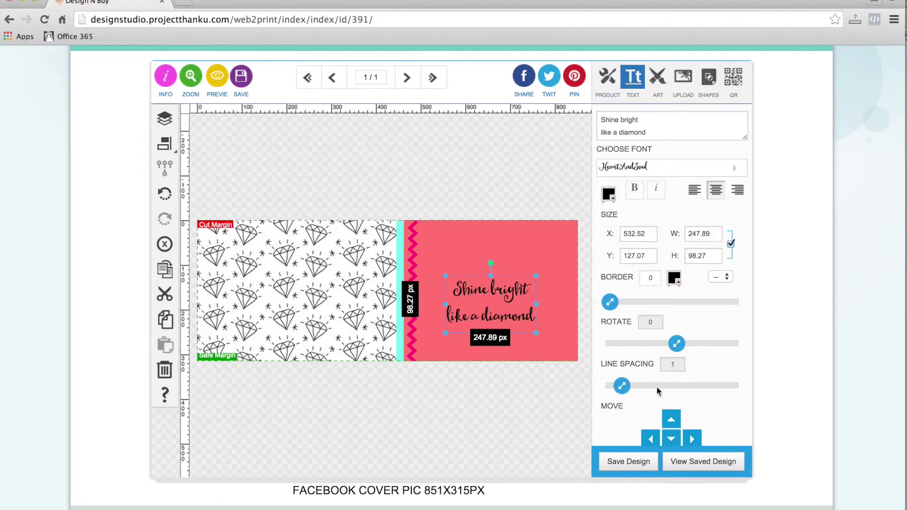
# Step: Set the quote's line spacing to 0.7, enlarge it and shift it left
pyautogui.moveTo(621, 386); pyautogui.dragTo(615, 389)
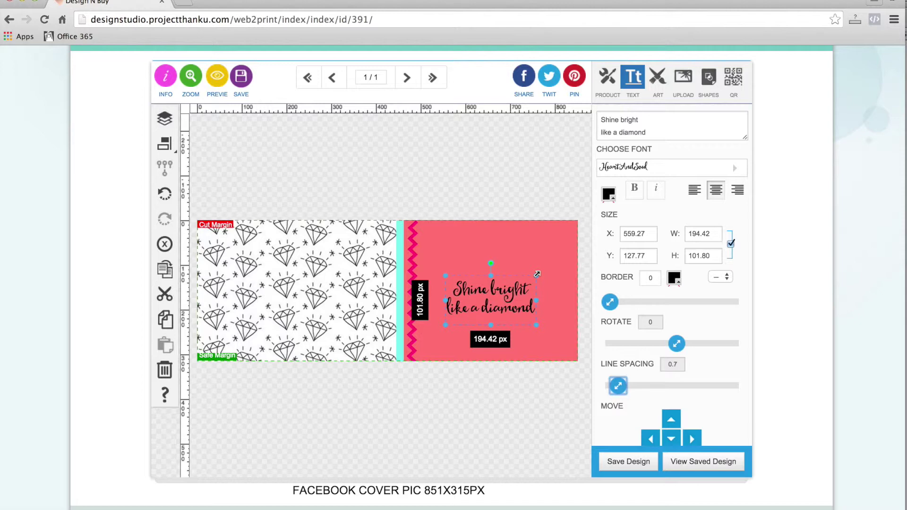
pyautogui.moveTo(537, 273); pyautogui.dragTo(579, 252)
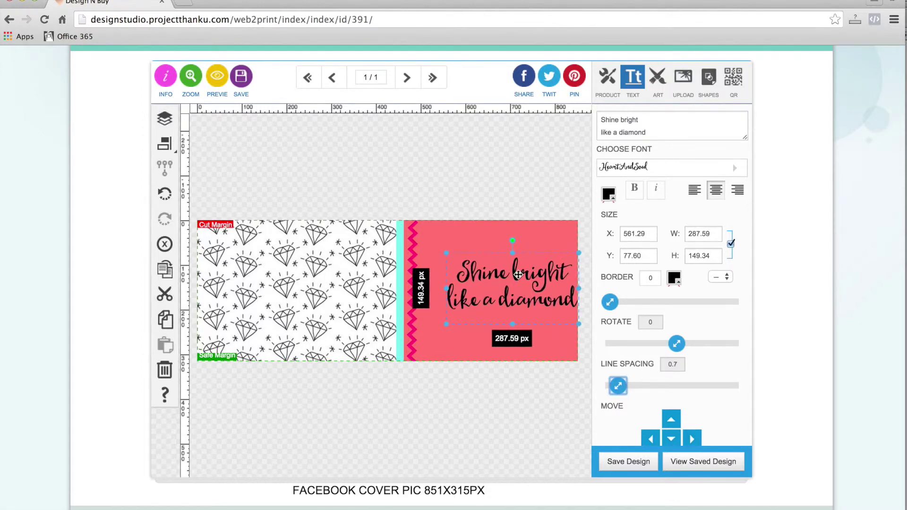
pyautogui.moveTo(518, 275); pyautogui.dragTo(494, 275)
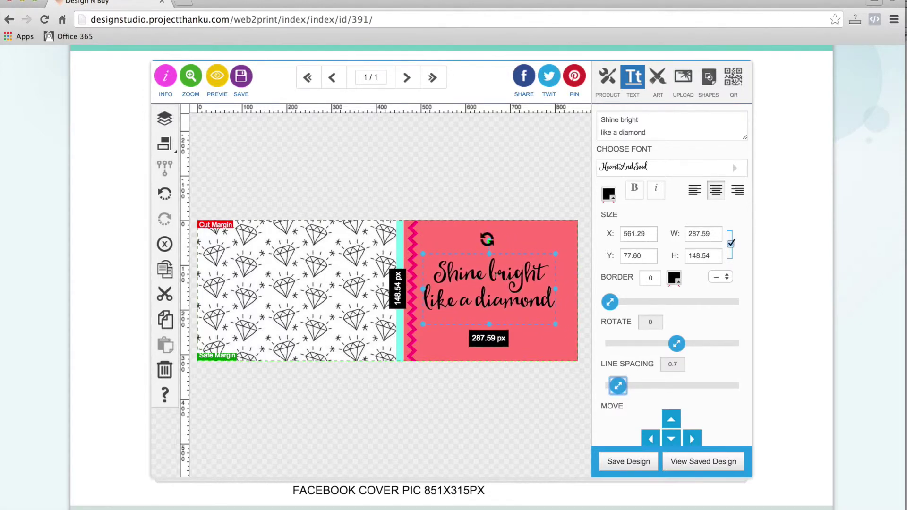
# Step: Tilt the quote to -19°, enlarge it to about 316 px wide and nudge it into place
pyautogui.moveTo(487, 240); pyautogui.dragTo(473, 244)
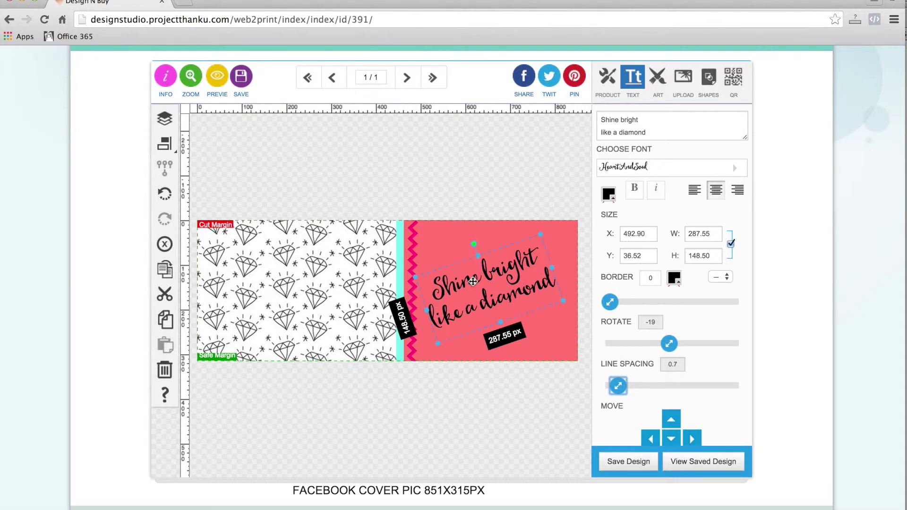
pyautogui.moveTo(473, 282); pyautogui.dragTo(469, 276)
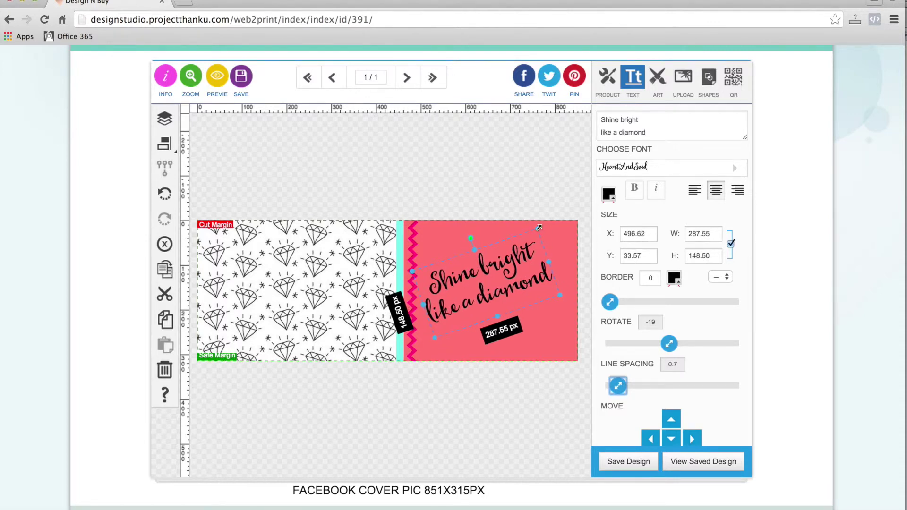
pyautogui.moveTo(539, 227); pyautogui.dragTo(547, 218)
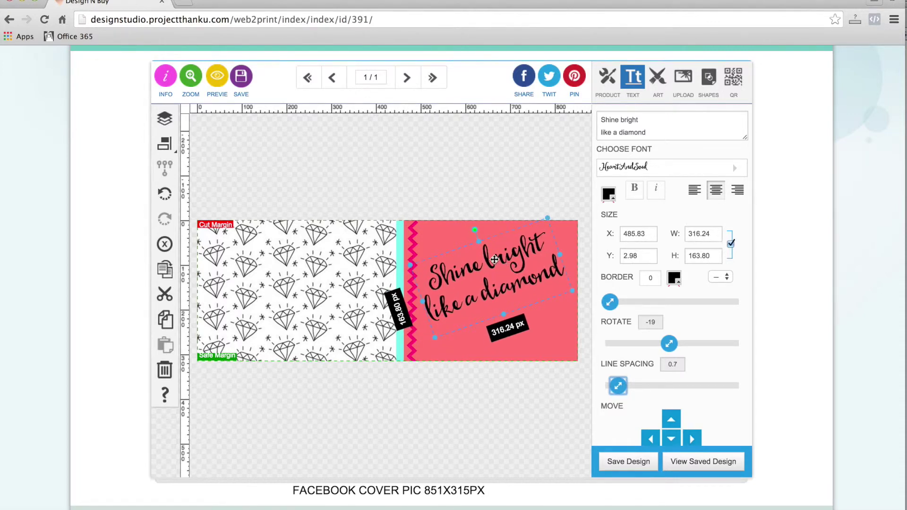
pyautogui.moveTo(495, 259); pyautogui.dragTo(491, 259)
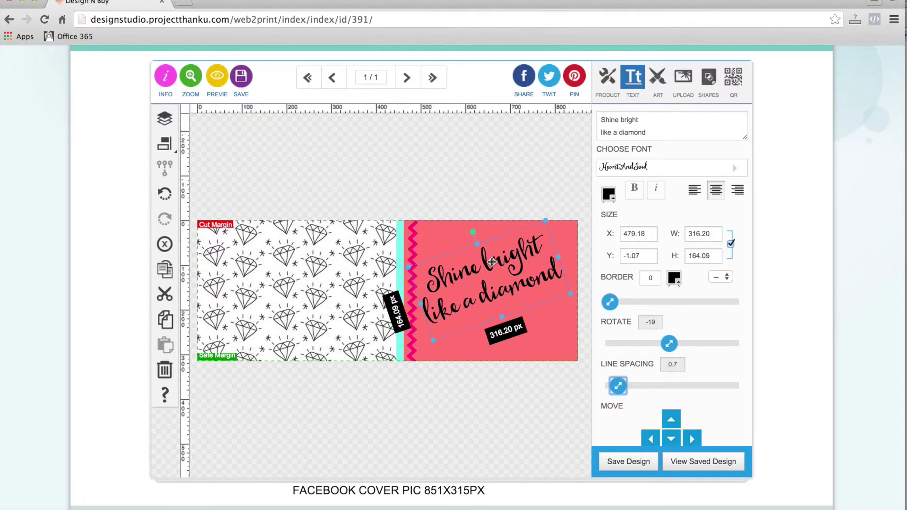
pyautogui.click(609, 194)
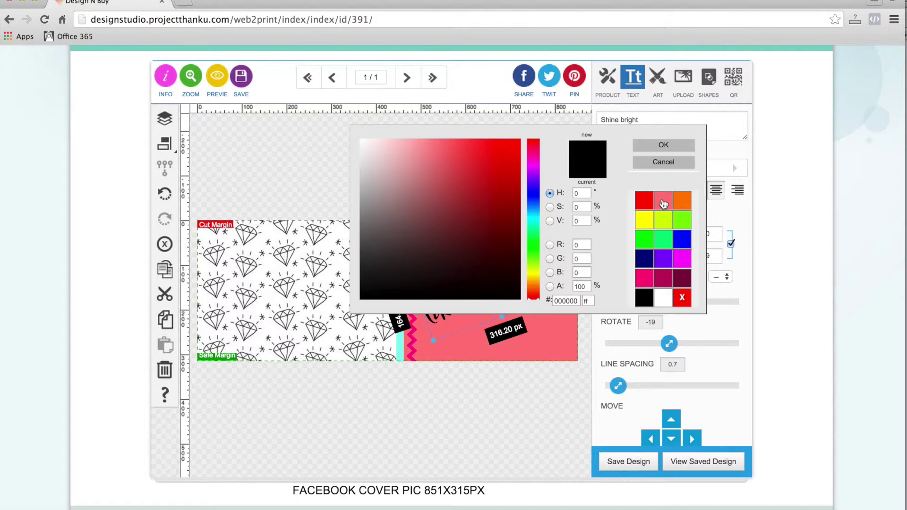
# Step: Colour the quote pale pink (f9b3b3)
pyautogui.click(663, 203)
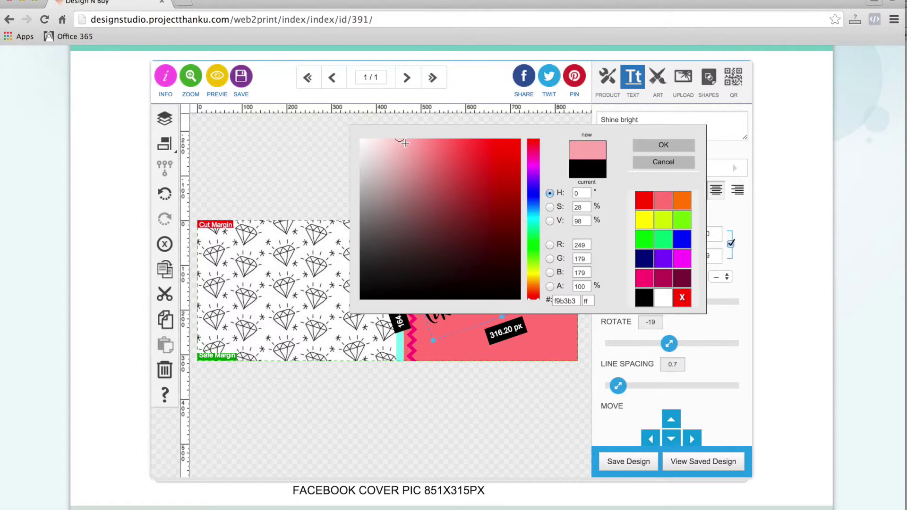
pyautogui.click(659, 148)
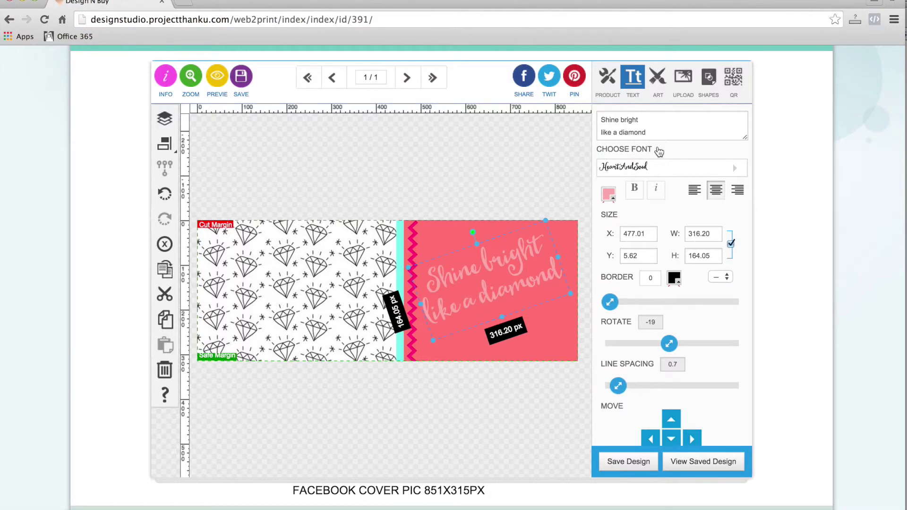
pyautogui.click(458, 179)
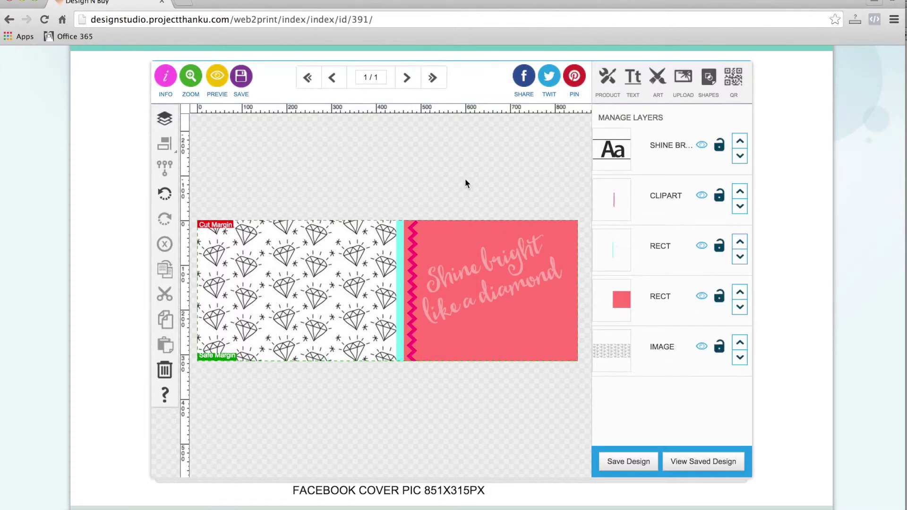
# Step: Tighten the quote's line spacing to 0.6
pyautogui.click(505, 288)
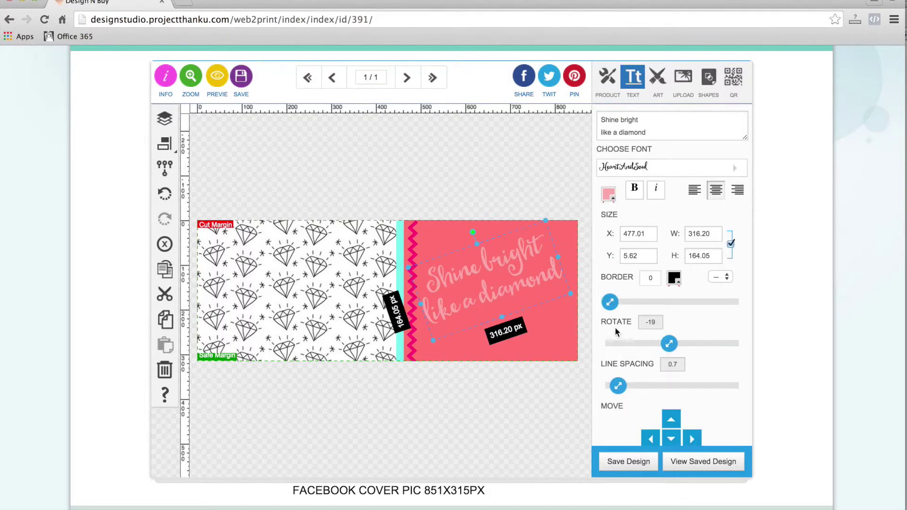
pyautogui.moveTo(618, 386); pyautogui.dragTo(616, 387)
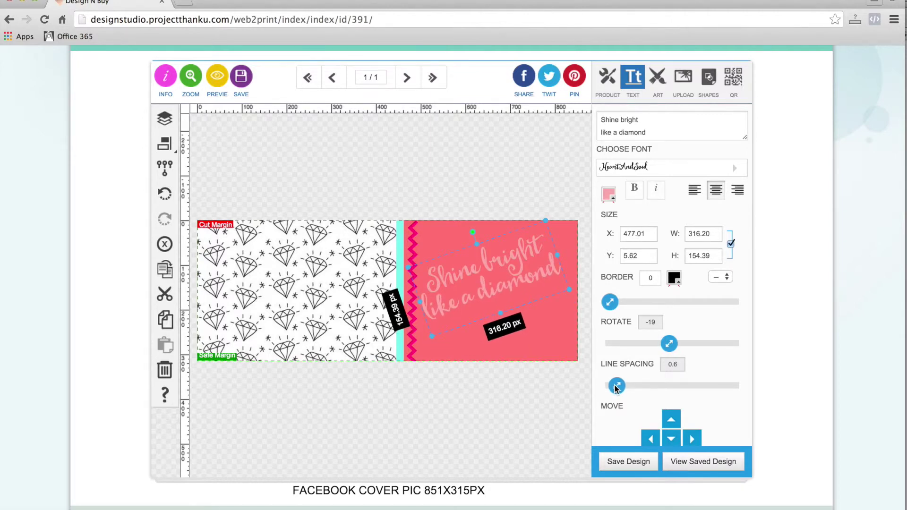
pyautogui.click(430, 176)
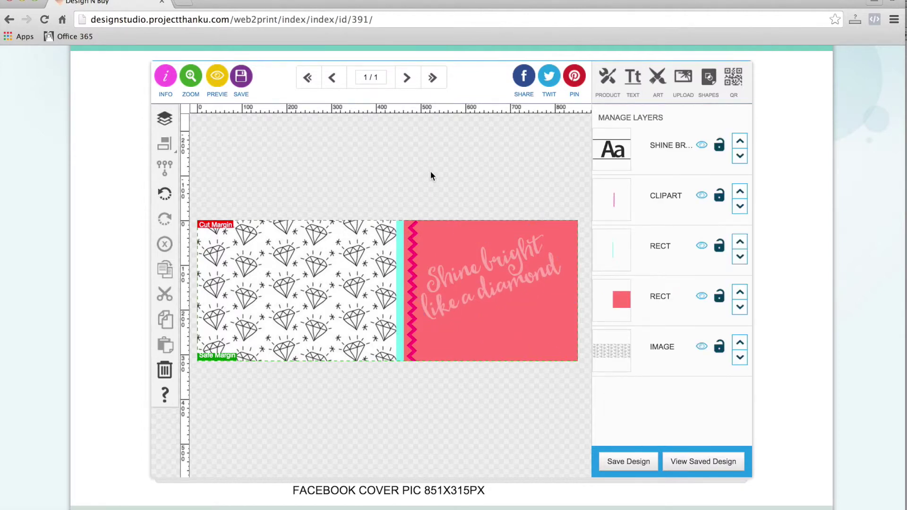
# Step: Upload BANNER.png from the EXAMPLE 1 folder as a new image
pyautogui.click(678, 84)
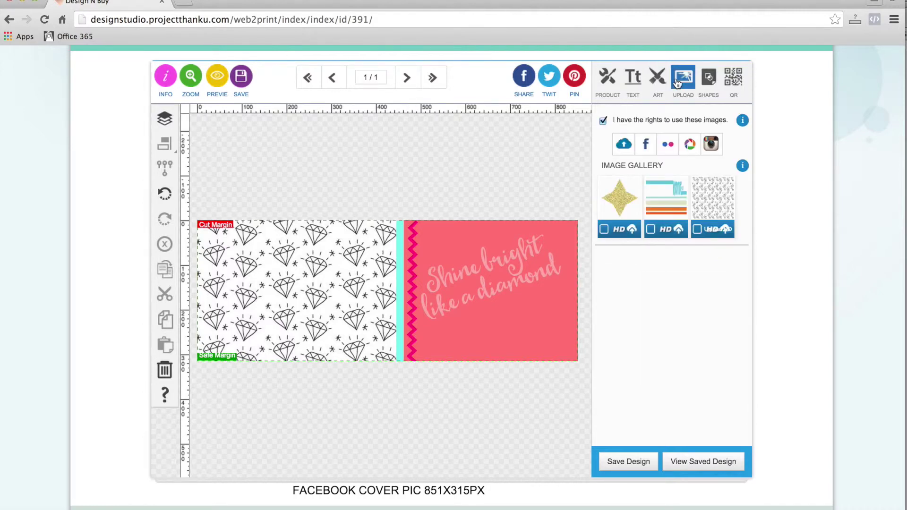
pyautogui.click(624, 144)
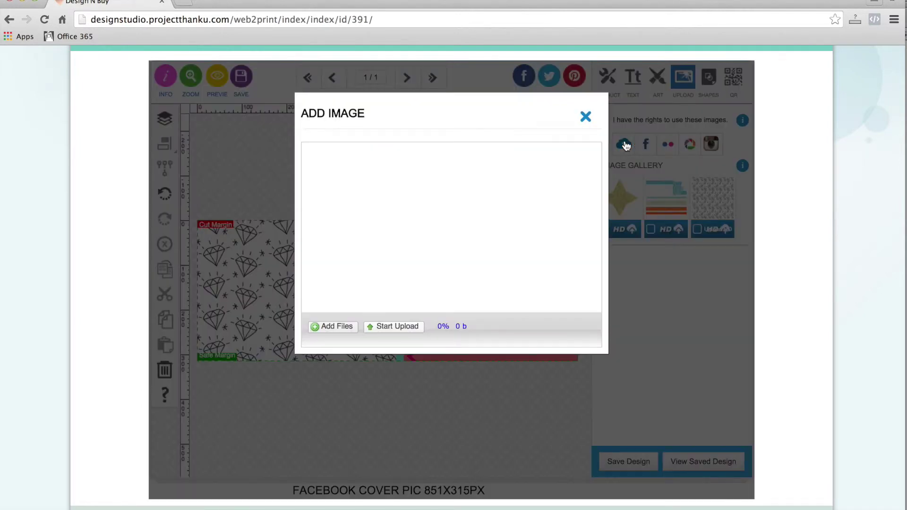
pyautogui.click(335, 330)
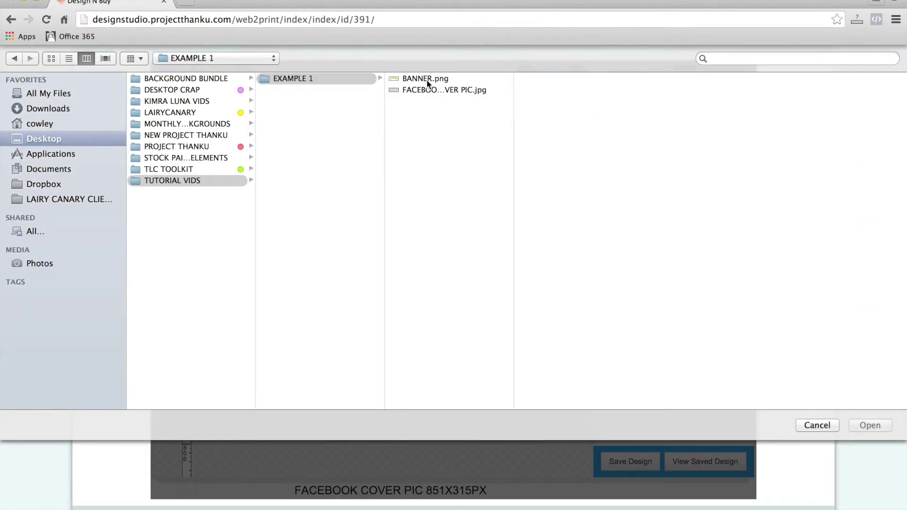
pyautogui.click(427, 80)
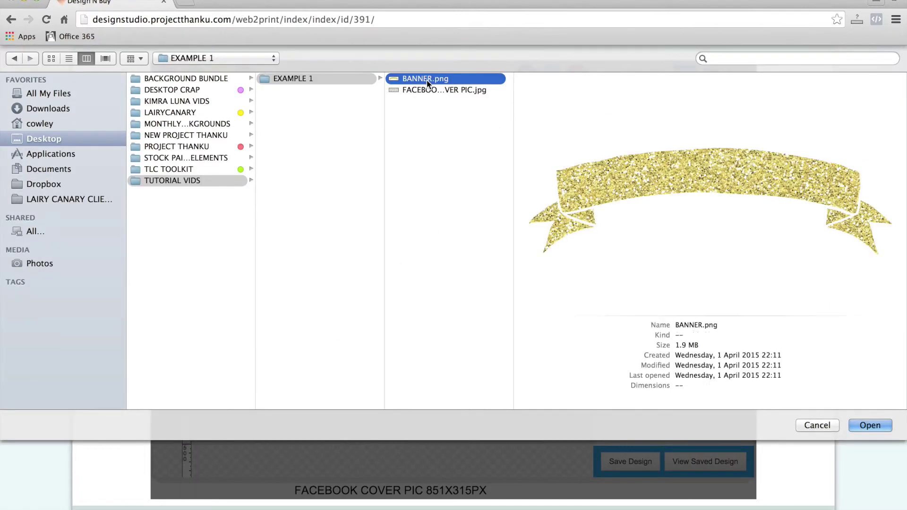
pyautogui.click(870, 426)
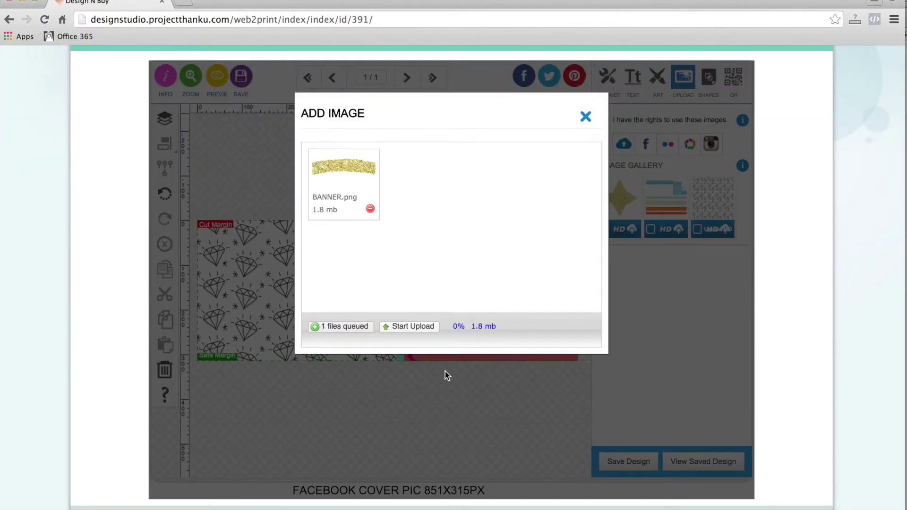
pyautogui.click(406, 327)
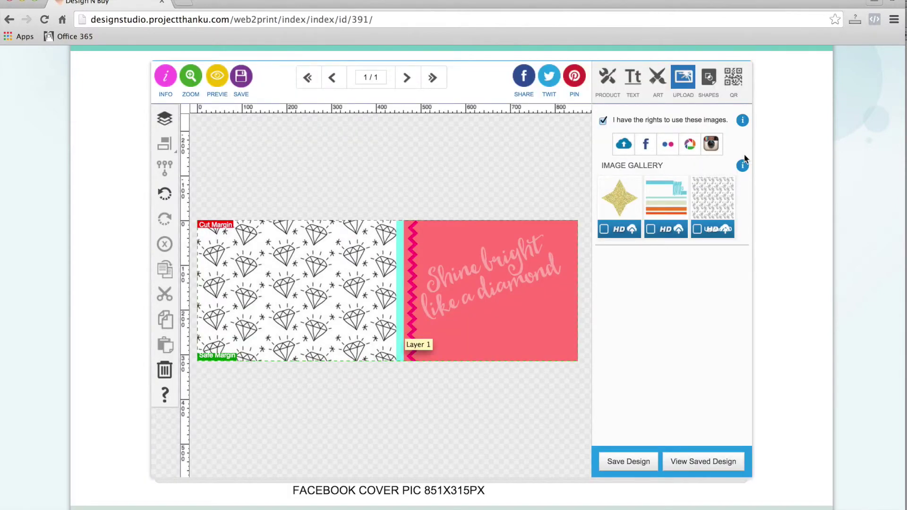
# Step: Place the gold glitter banner on the coral panel, resized to about 348 × 125 px, below the quote
pyautogui.scroll(-3, 694, 208)
pyautogui.click(622, 174)
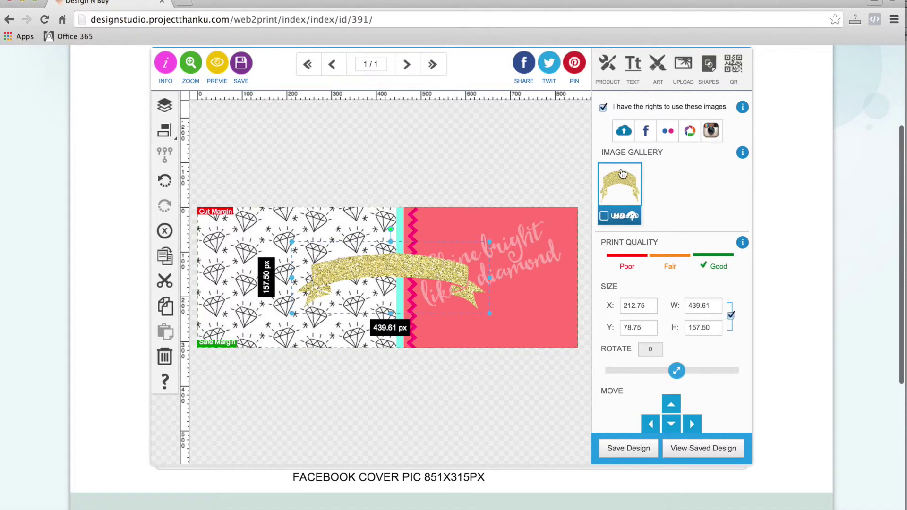
pyautogui.moveTo(373, 261); pyautogui.dragTo(442, 283)
pyautogui.moveTo(366, 263); pyautogui.dragTo(402, 272)
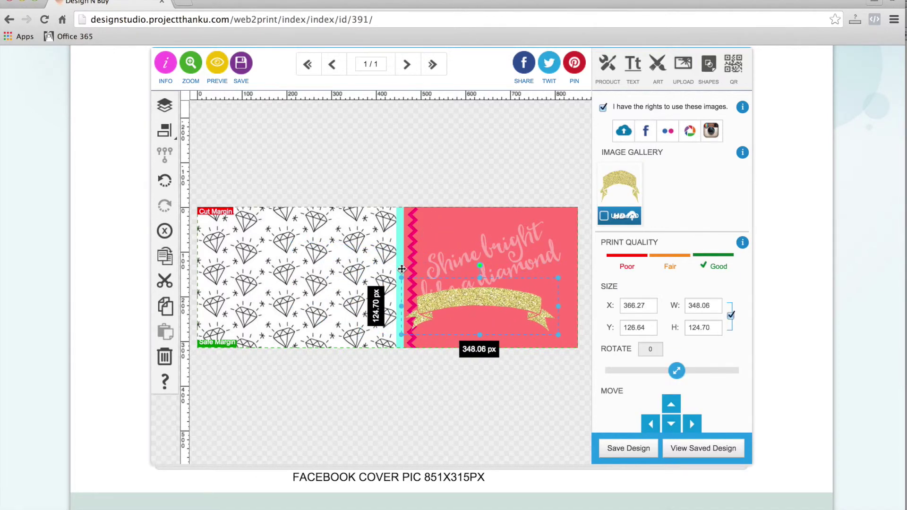
pyautogui.moveTo(443, 302); pyautogui.dragTo(459, 316)
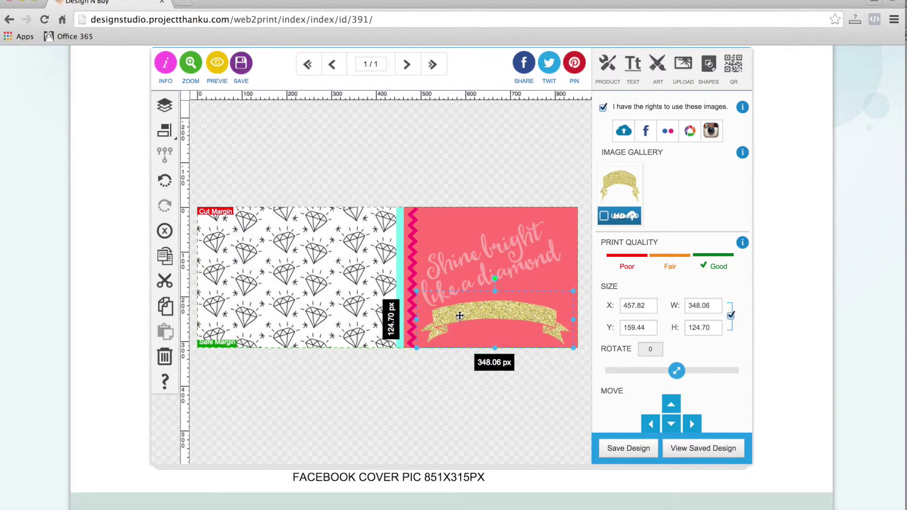
# Step: Nudge the 'Shine bright like a diamond' quote slightly higher above the banner
pyautogui.click(468, 258)
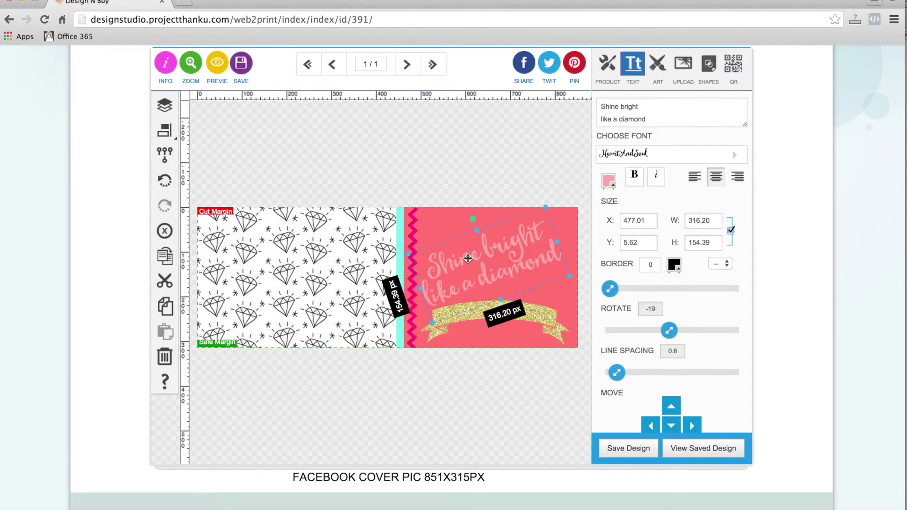
pyautogui.click(671, 407)
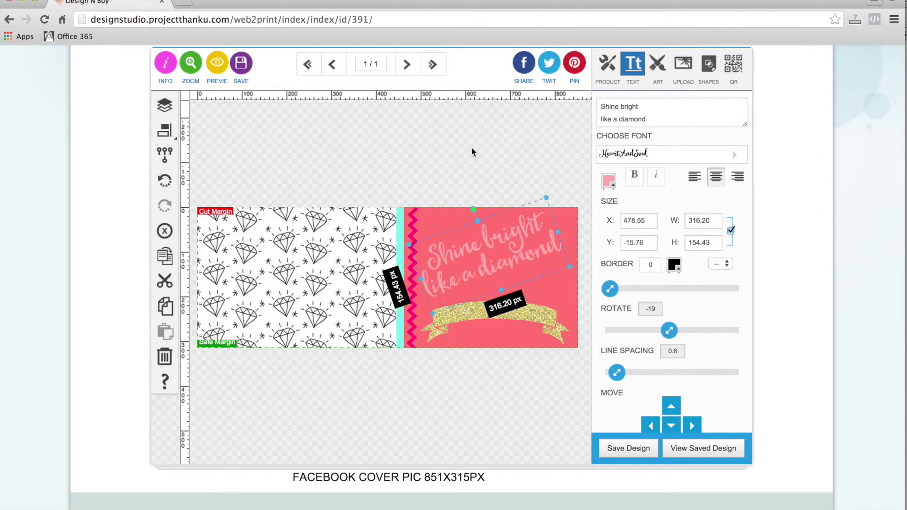
pyautogui.moveTo(486, 236); pyautogui.dragTo(488, 239)
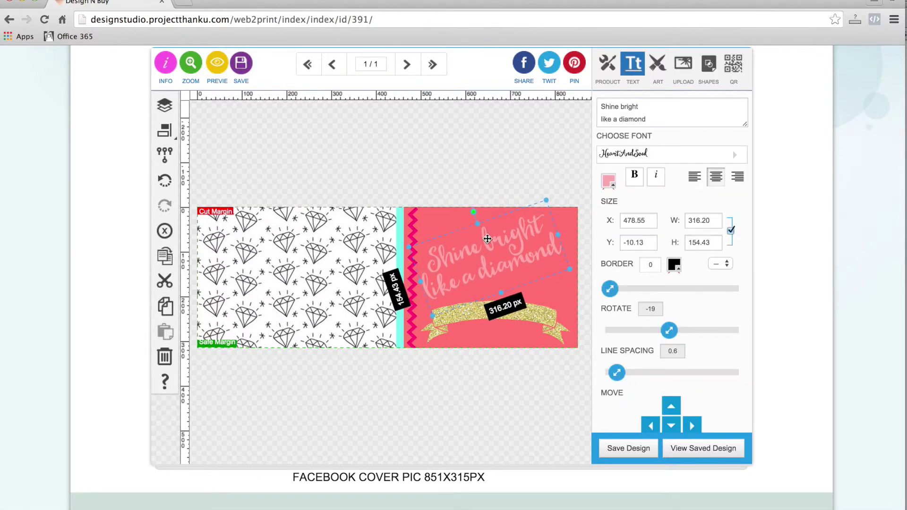
pyautogui.click(549, 318)
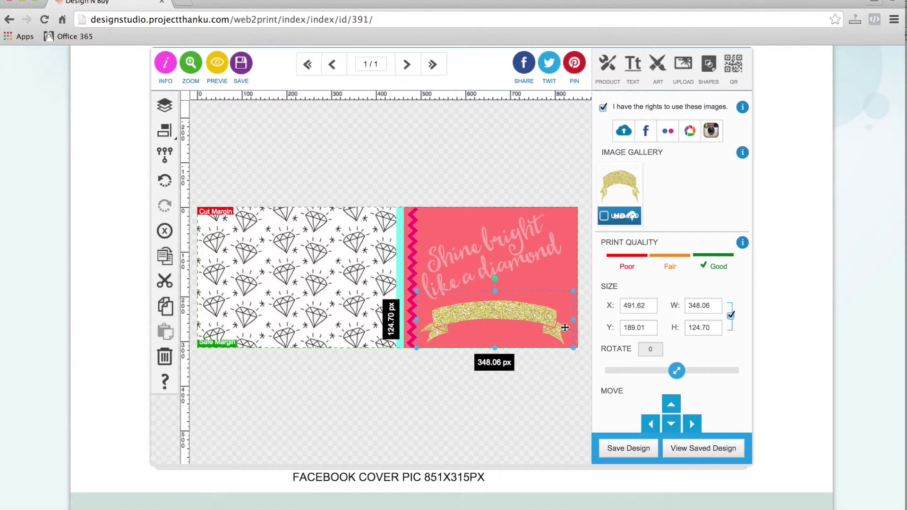
pyautogui.click(471, 175)
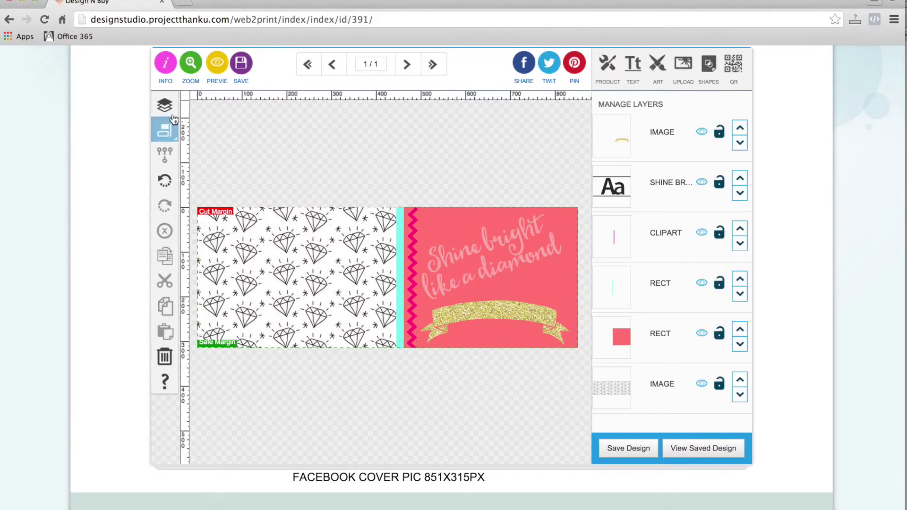
pyautogui.click(632, 70)
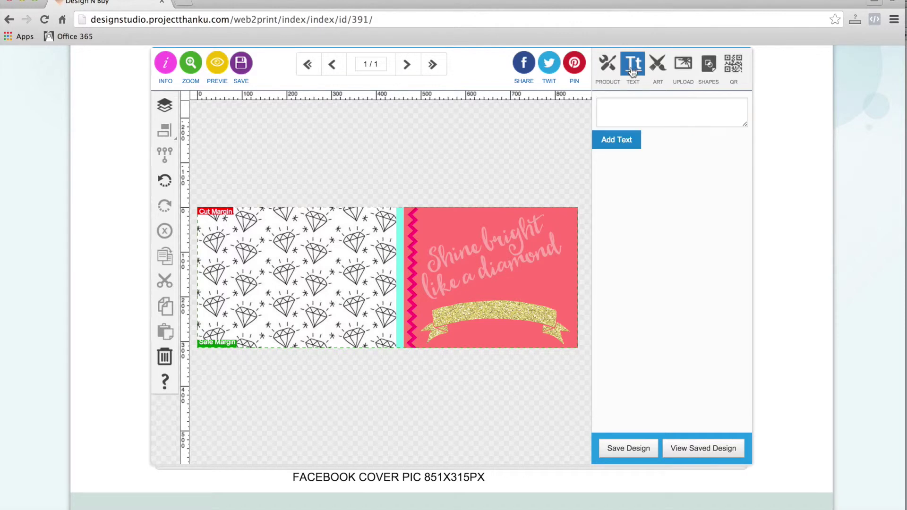
pyautogui.click(626, 102)
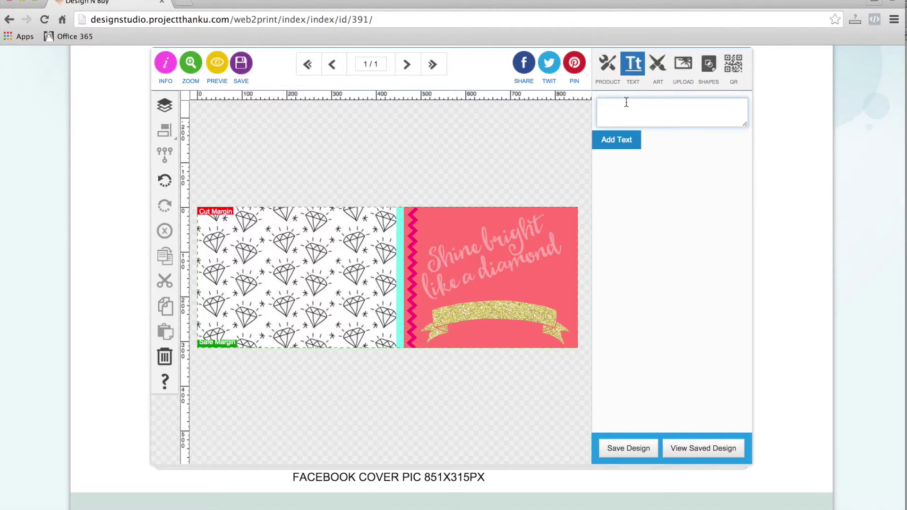
pyautogui.write('www.yourwebsite.co')
pyautogui.click(626, 140)
pyautogui.moveTo(406, 231); pyautogui.dragTo(508, 257)
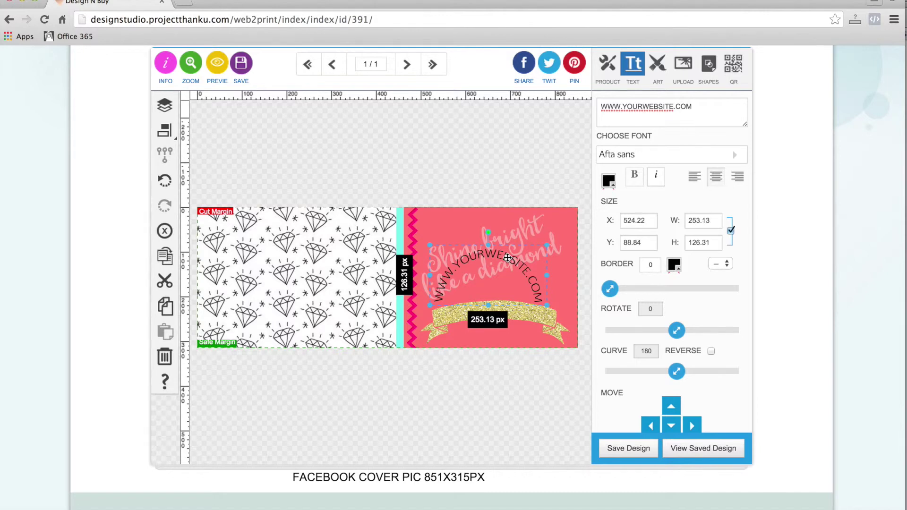
# Step: Try curving and reversing the website text, then leave it straight across the glitter banner
pyautogui.moveTo(673, 372); pyautogui.dragTo(591, 370)
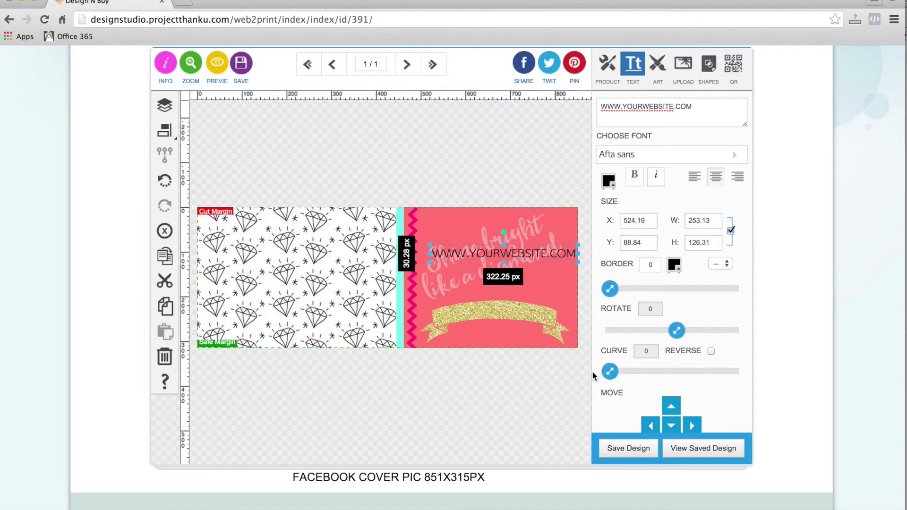
pyautogui.click(710, 352)
pyautogui.moveTo(612, 374); pyautogui.dragTo(585, 378)
pyautogui.moveTo(494, 254); pyautogui.dragTo(488, 299)
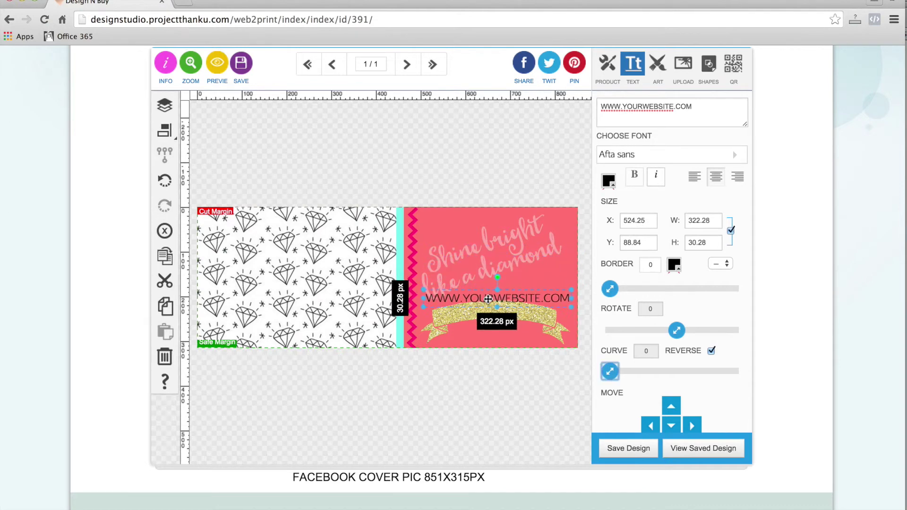
# Step: Set the website text in Dosis Bold and move it down onto the banner
pyautogui.click(649, 154)
pyautogui.scroll(10, 654, 217)
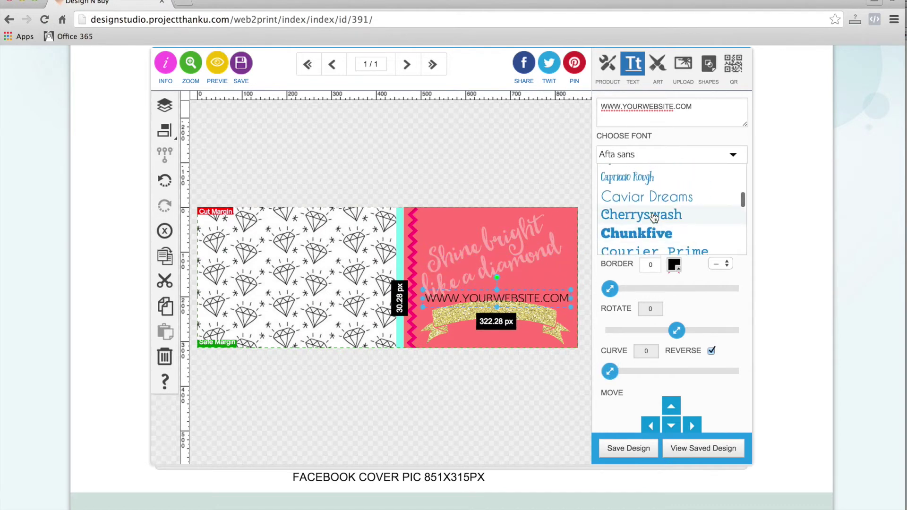
pyautogui.scroll(-5, 654, 217)
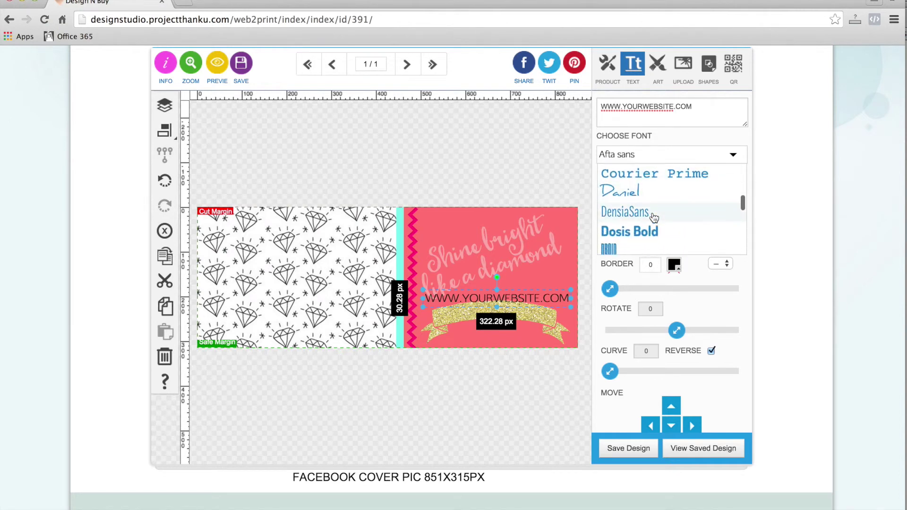
pyautogui.click(654, 217)
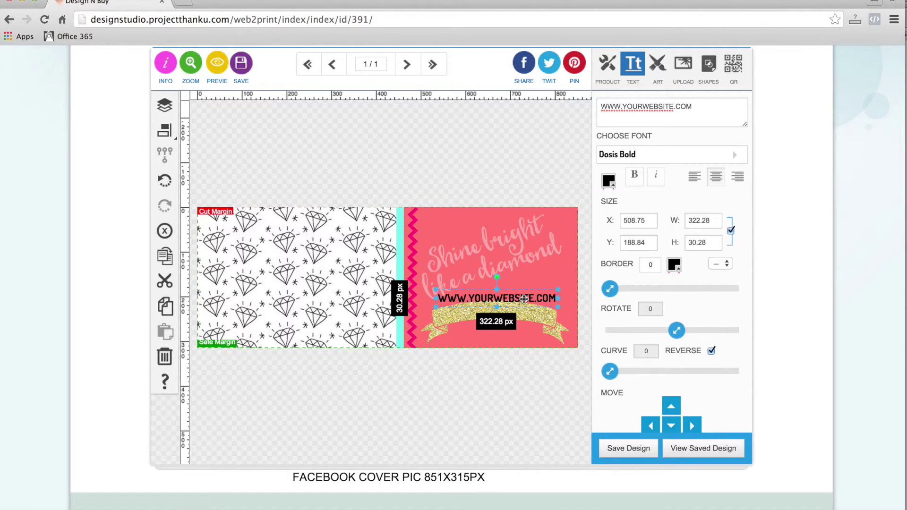
pyautogui.moveTo(523, 297); pyautogui.dragTo(522, 314)
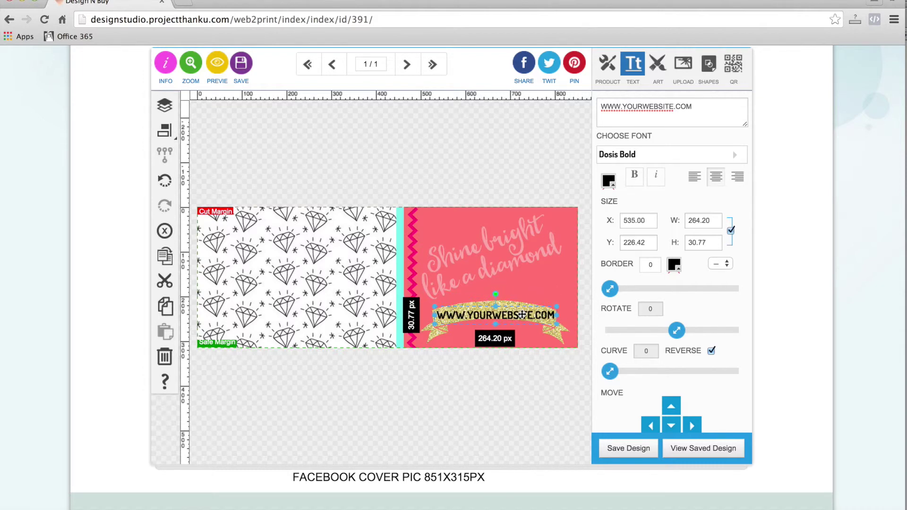
# Step: Curve the website text to 30 without reverse, shrink it to about 260 px and centre it
pyautogui.click(712, 352)
pyautogui.moveTo(615, 374); pyautogui.dragTo(618, 374)
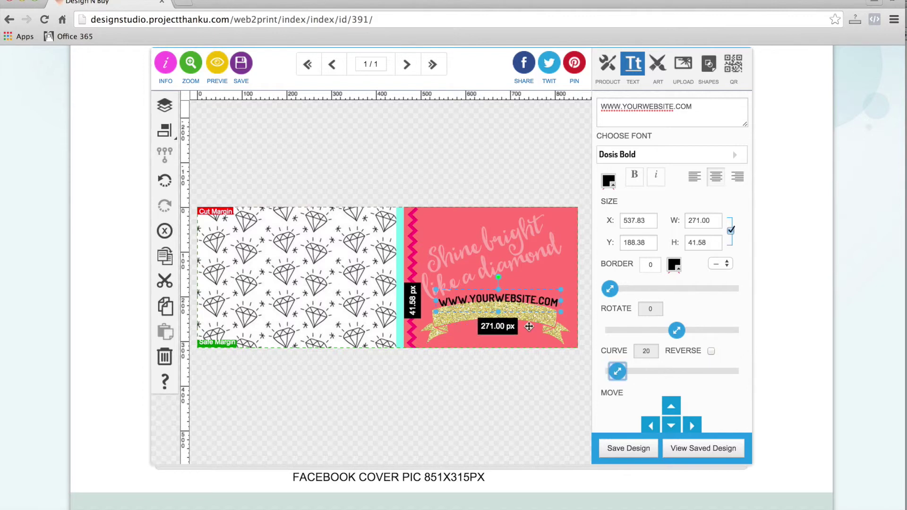
pyautogui.moveTo(501, 298); pyautogui.dragTo(498, 312)
pyautogui.moveTo(561, 303); pyautogui.dragTo(525, 313)
pyautogui.click(623, 373)
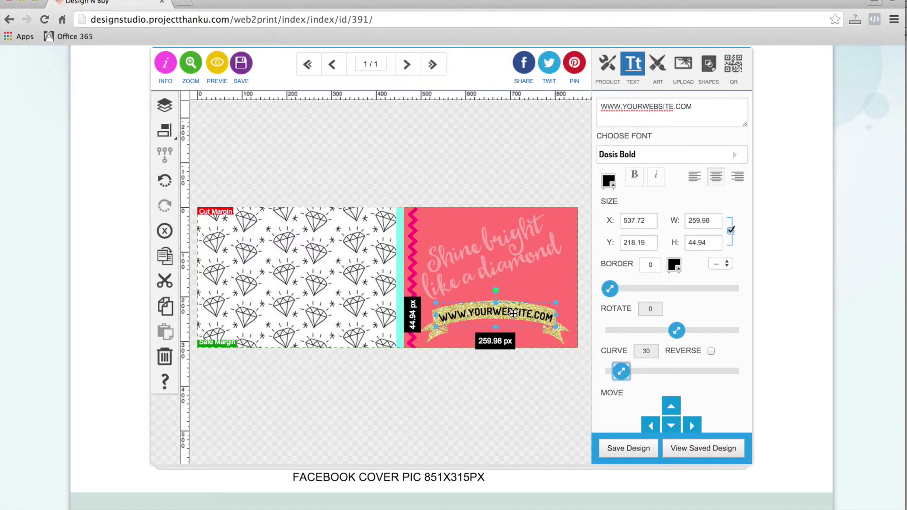
pyautogui.moveTo(513, 313); pyautogui.dragTo(512, 313)
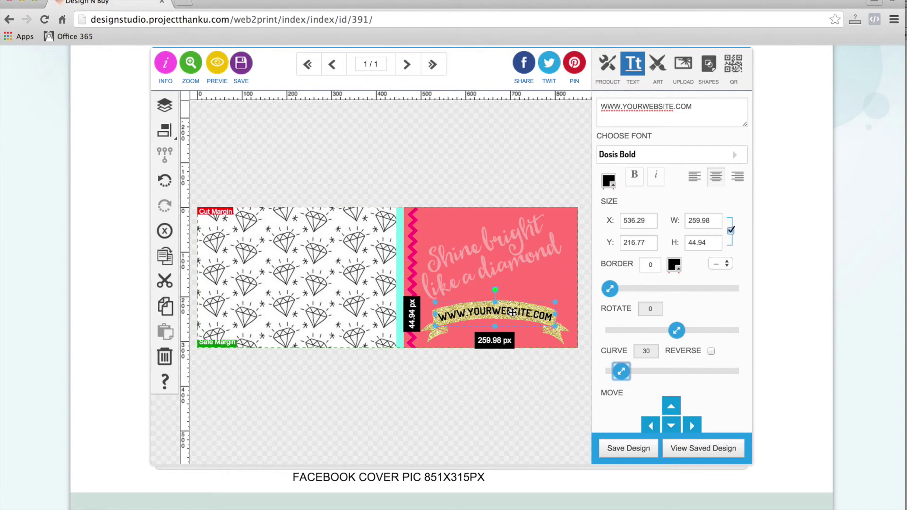
pyautogui.click(609, 179)
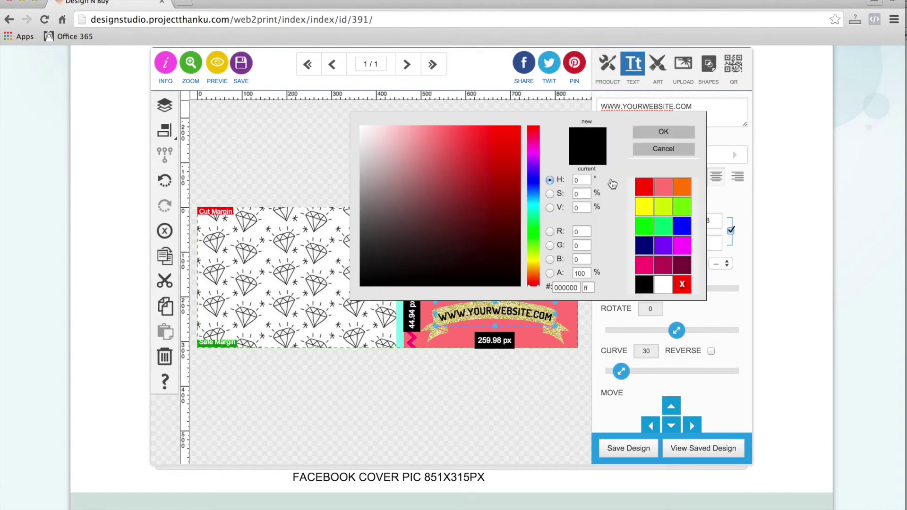
# Step: Try white for the website text, then settle on hot pink (ff007f)
pyautogui.click(663, 285)
pyautogui.click(648, 132)
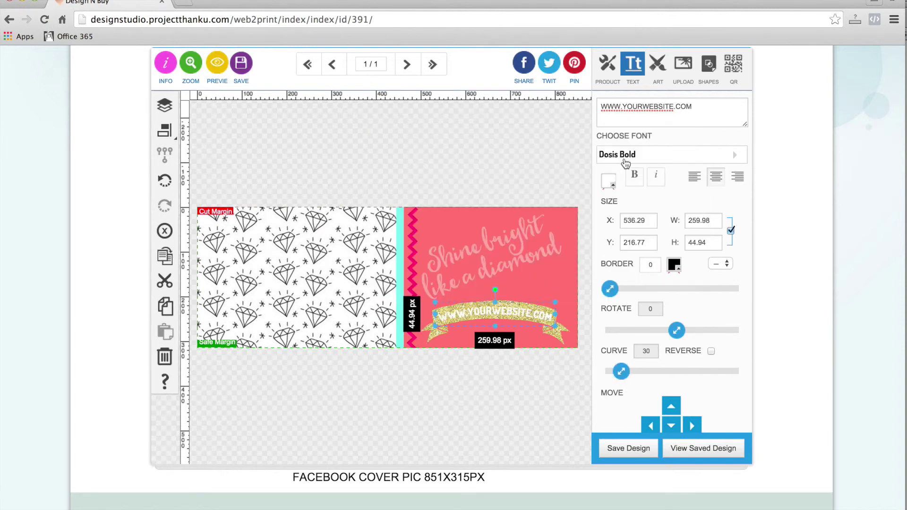
pyautogui.click(609, 181)
pyautogui.click(641, 267)
pyautogui.click(663, 135)
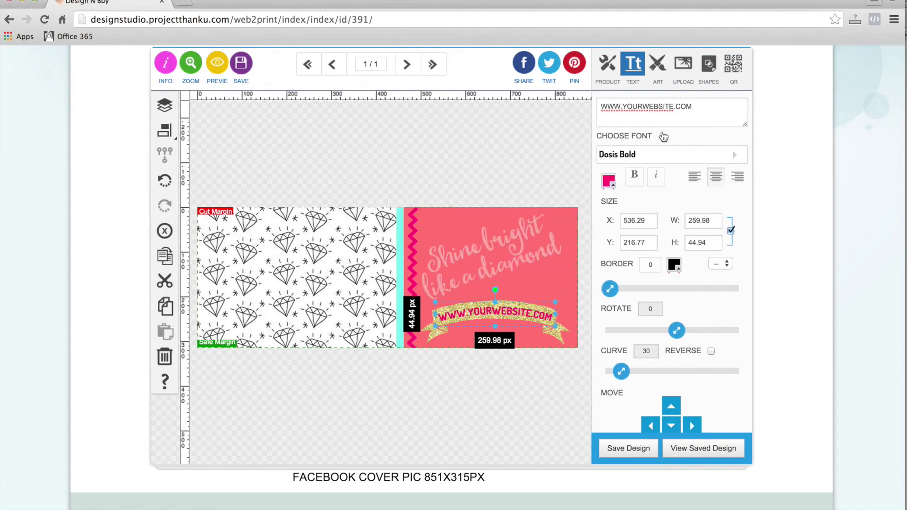
pyautogui.click(487, 150)
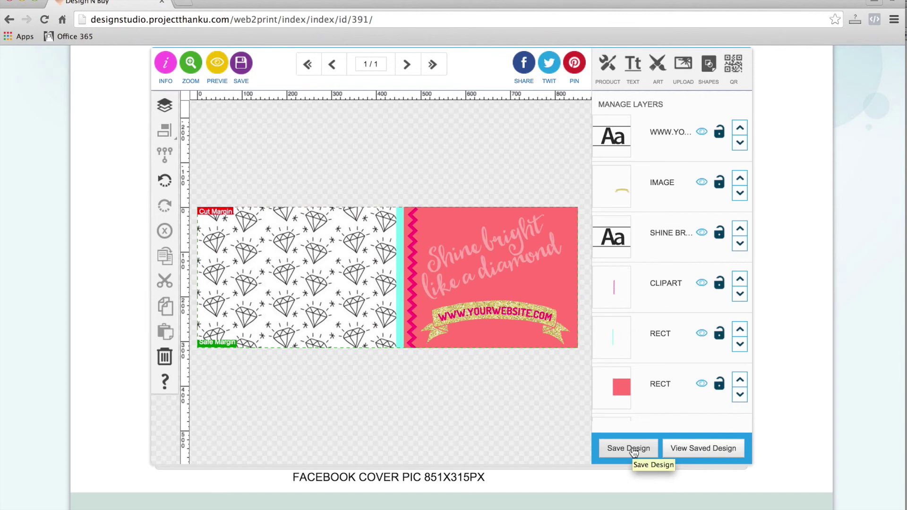
pyautogui.click(634, 452)
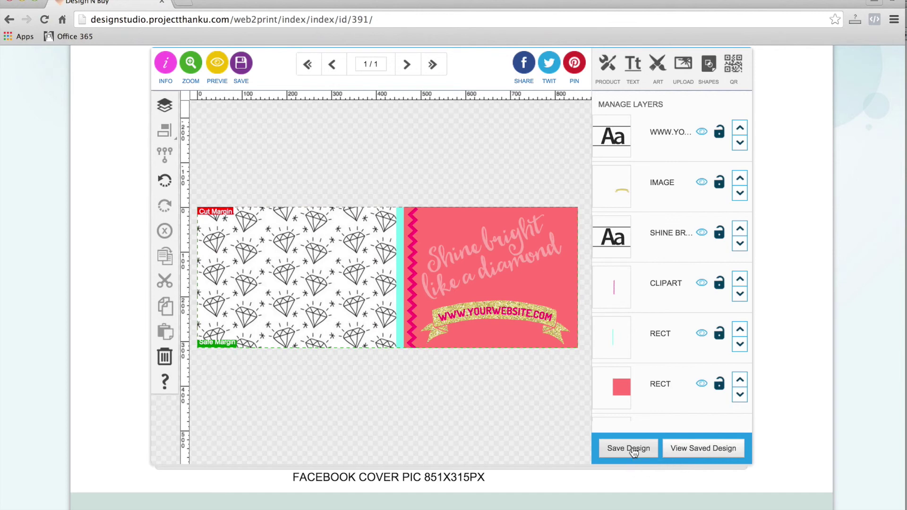